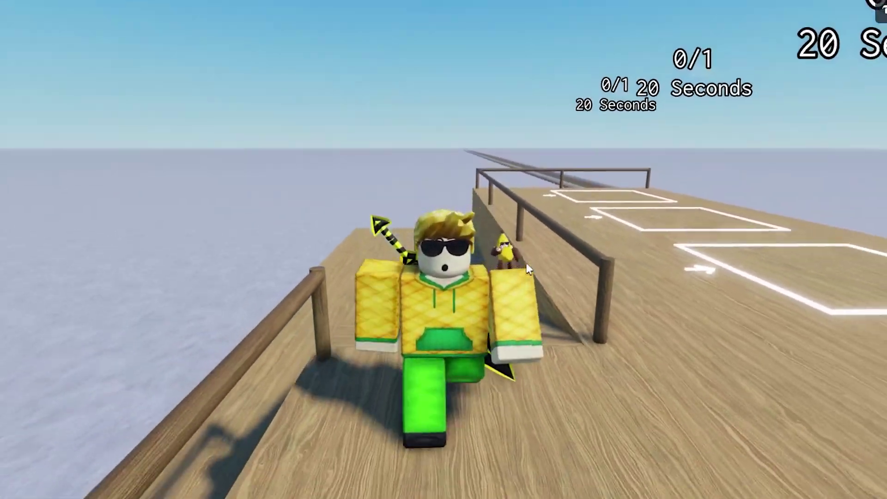
# Enter a queue pad on the wooden platform, raise the party's player limit and create the party.
pyautogui.moveTo(530, 269); pyautogui.dragTo(529, 267, button='right')
pyautogui.press('space')
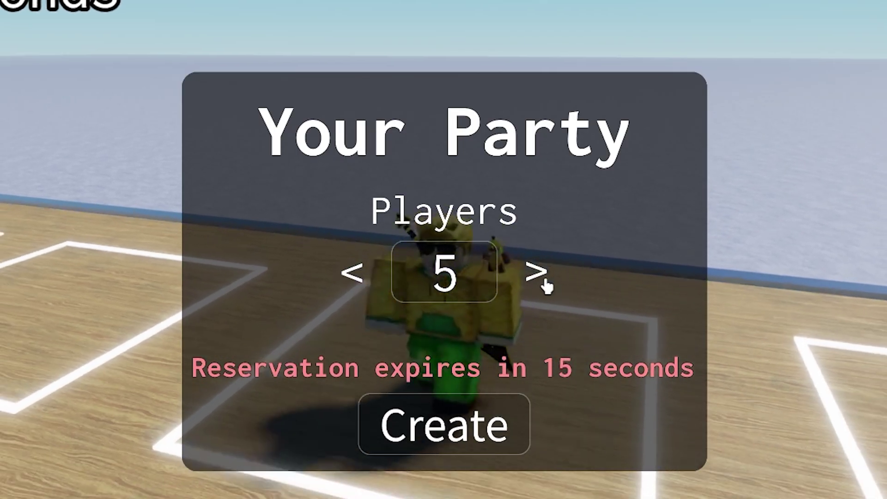
pyautogui.click(537, 275)
pyautogui.click(416, 423)
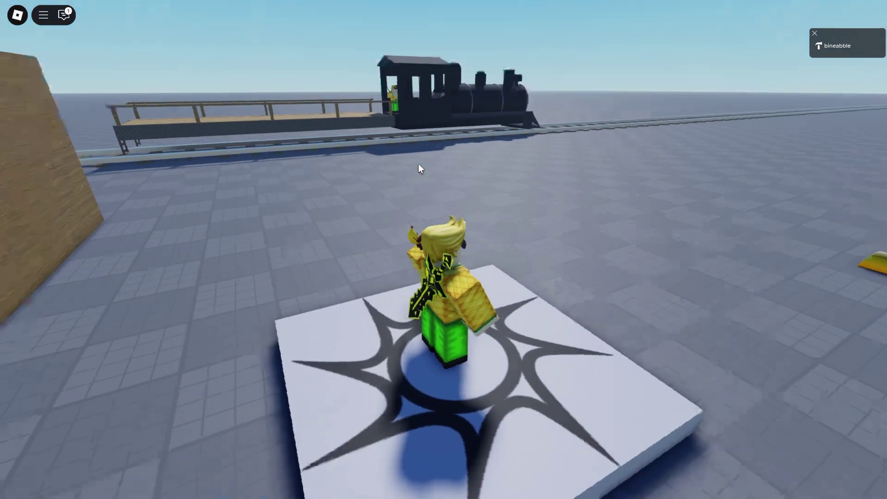
# Walk and jump around the spawn area near the train, and close the game.
pyautogui.press('s')
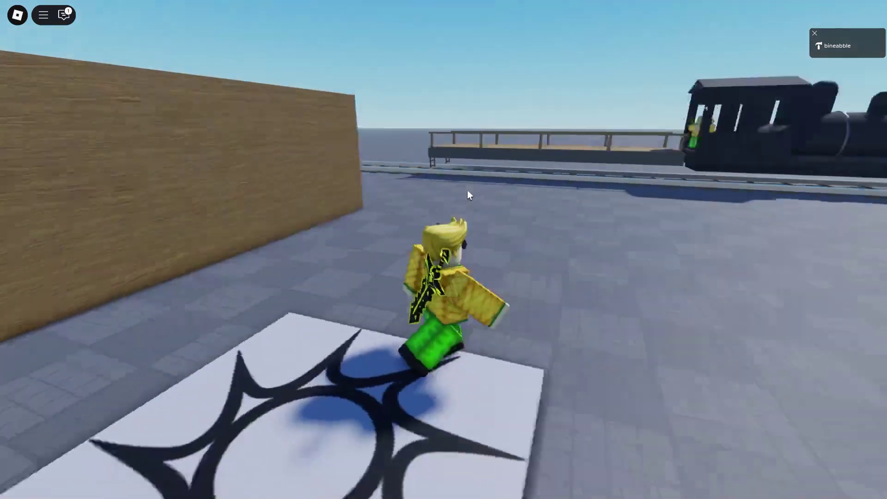
pyautogui.press('w')
pyautogui.moveTo(464, 191); pyautogui.dragTo(505, 185, button='right')
pyautogui.press('s')
pyautogui.press('w')
pyautogui.press('space')
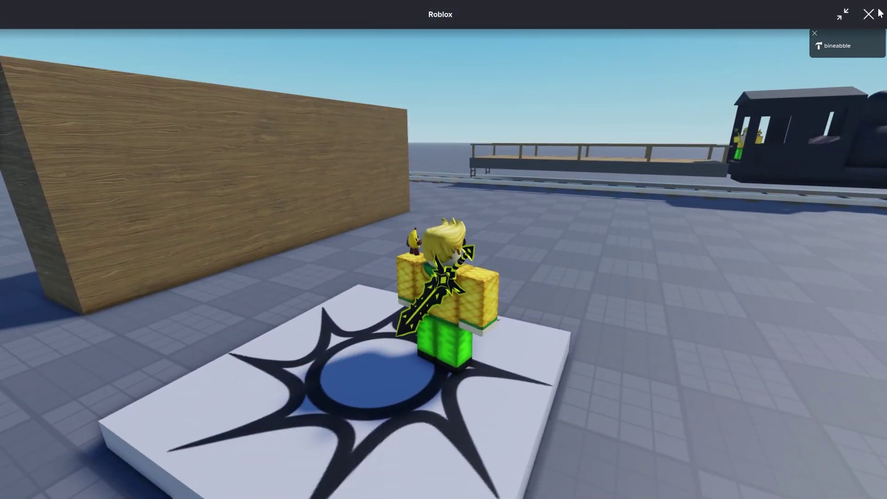
pyautogui.click(877, 13)
pyautogui.click(378, 311)
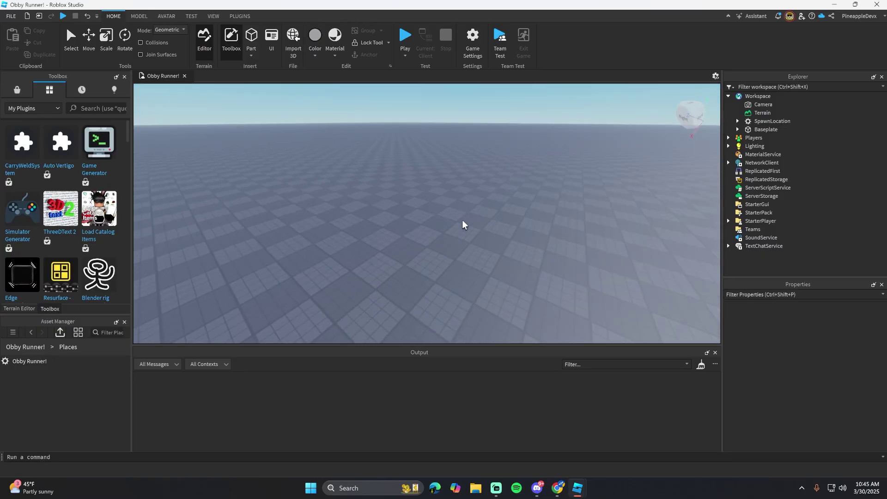
# Insert the Queue System into the Obby Runner! place with its plugin and inspect the station platform.
pyautogui.press('s')
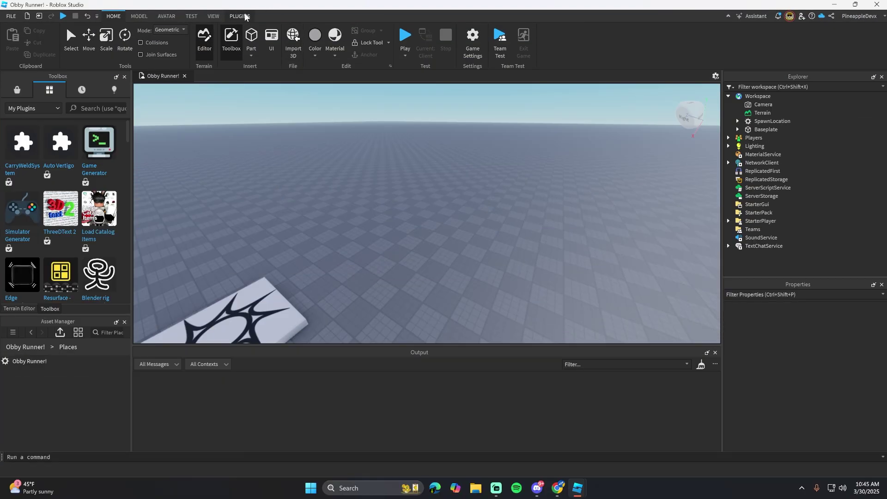
pyautogui.click(240, 16)
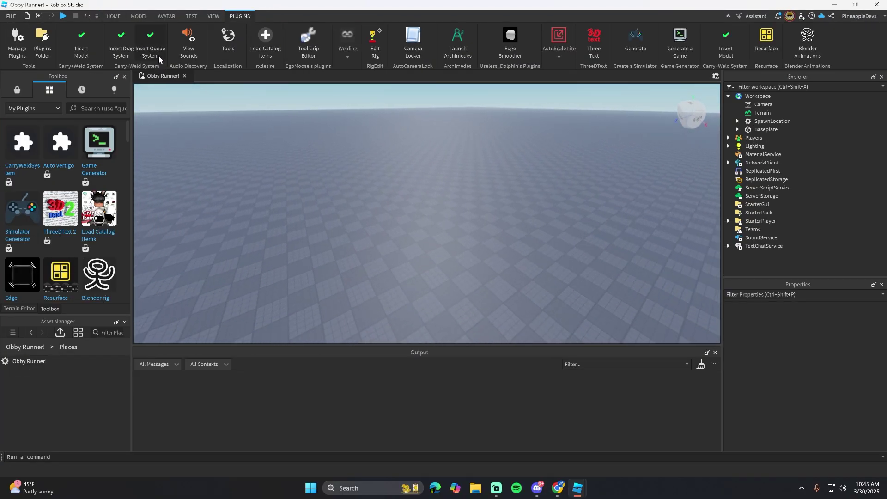
pyautogui.moveTo(194, 125); pyautogui.dragTo(201, 153, button='right')
pyautogui.press('w')
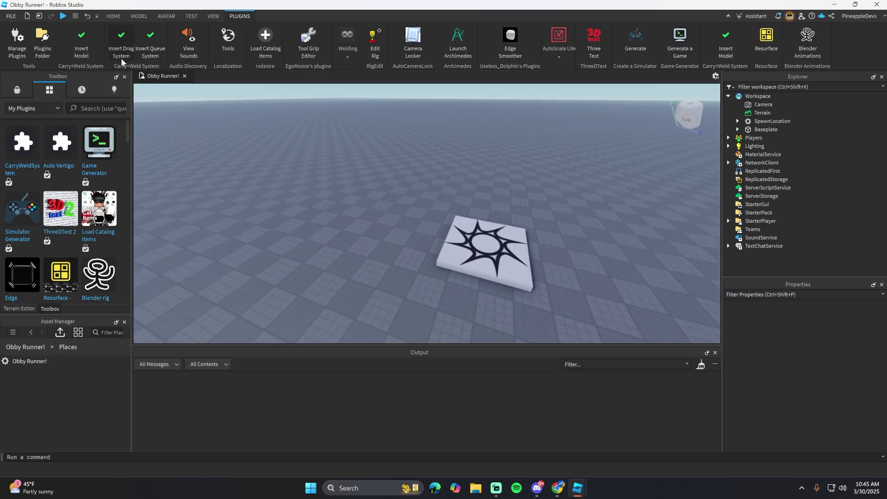
pyautogui.moveTo(196, 126); pyautogui.dragTo(179, 134, button='right')
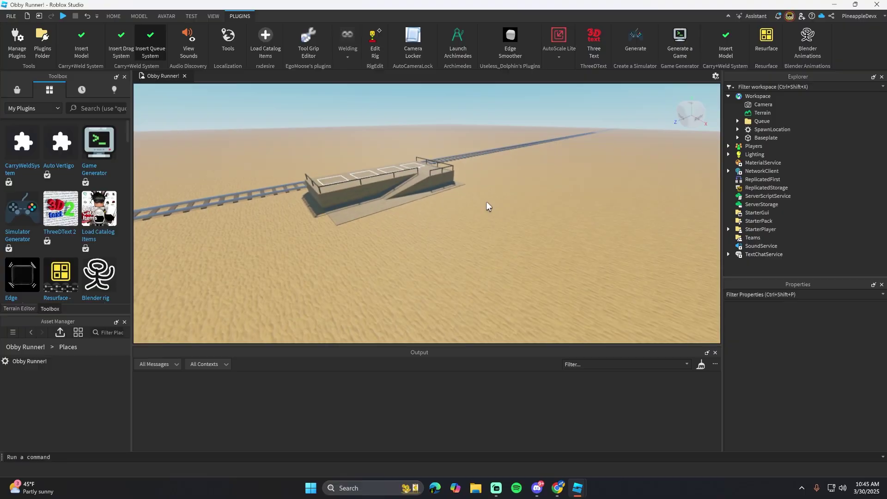
pyautogui.press('w')
pyautogui.moveTo(481, 191); pyautogui.dragTo(476, 206, button='right')
pyautogui.press('d')
pyautogui.press('s')
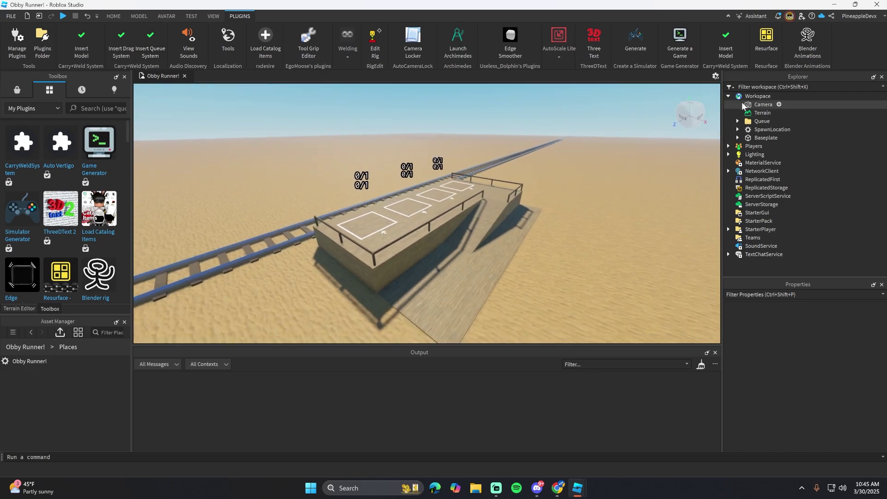
# Move the Queue folder out of the inserted ReplicatedStorage folder into the game's ReplicatedStorage service.
pyautogui.click(747, 121)
pyautogui.click(738, 121)
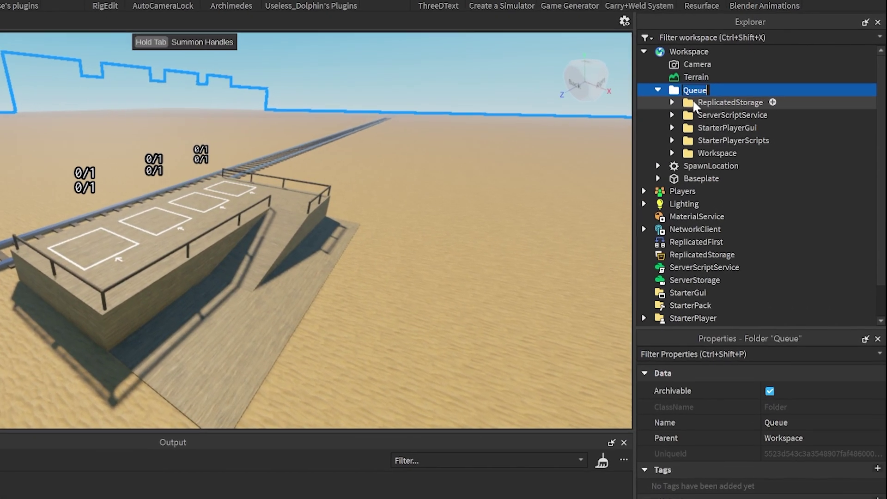
pyautogui.click(670, 101)
pyautogui.click(667, 101)
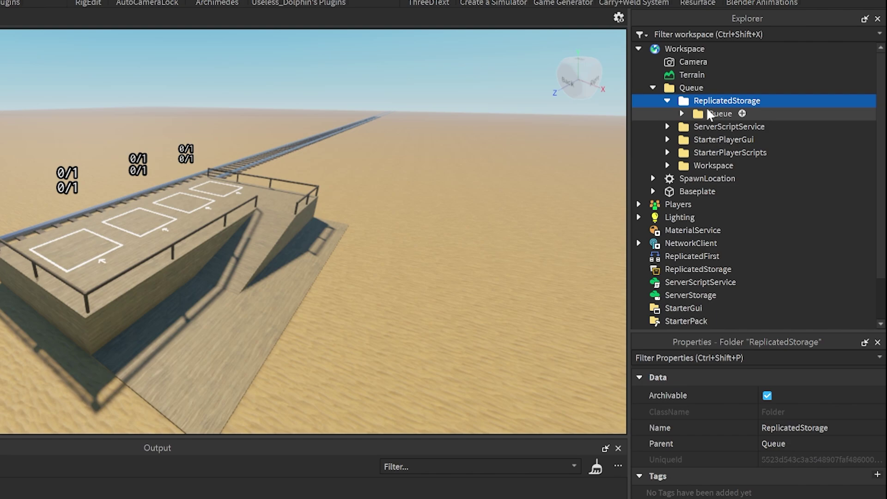
pyautogui.click(709, 114)
pyautogui.moveTo(710, 117); pyautogui.dragTo(758, 206)
pyautogui.scroll(3, 691, 115)
# Move the QueueServer script out of the inserted ServerScriptService folder into the game's ServerScriptService.
pyautogui.click(691, 114)
pyautogui.click(662, 114)
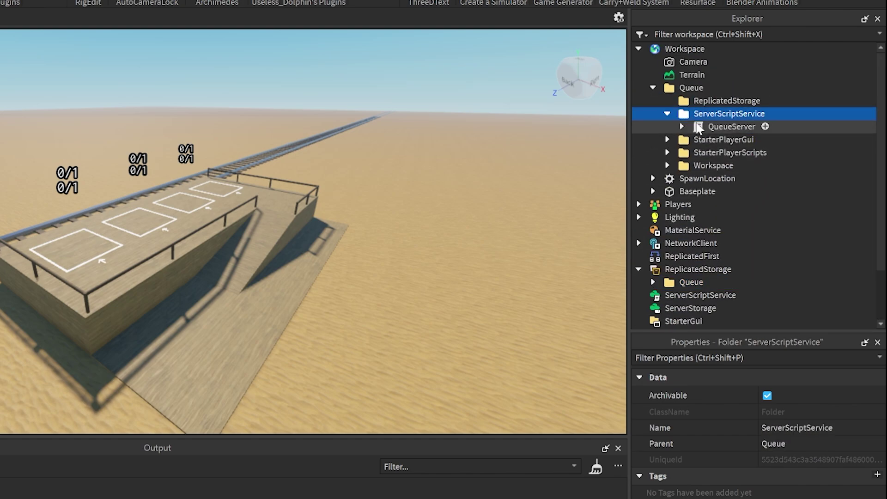
pyautogui.moveTo(724, 127); pyautogui.dragTo(683, 255)
# Move the inserted Queue GUI into StarterGui and the QueueClient script into the game's StarterPlayerScripts.
pyautogui.click(668, 126)
pyautogui.click(668, 146)
pyautogui.moveTo(721, 159); pyautogui.dragTo(689, 322)
pyautogui.scroll(5, 725, 257)
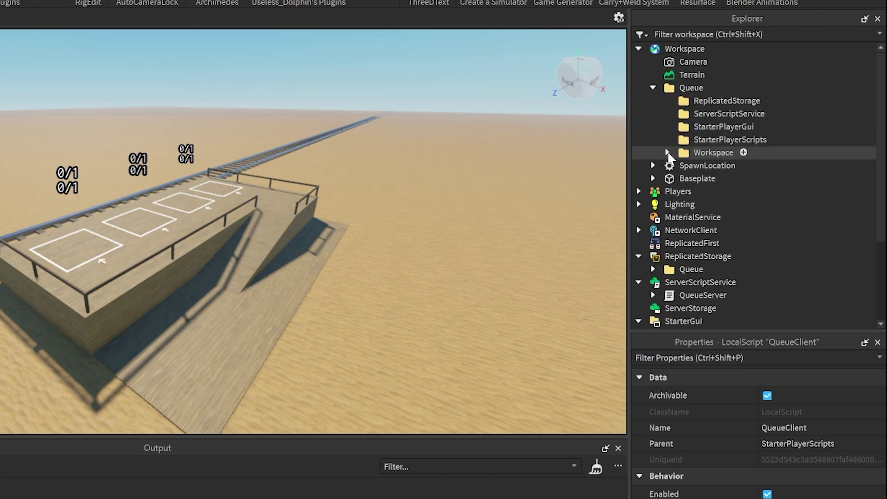
# Move the inserted Map and Queues folders directly into Workspace and delete the leftover Queue folder.
pyautogui.click(668, 153)
pyautogui.click(716, 166)
pyautogui.keyDown('shift'); pyautogui.click(714, 178); pyautogui.keyUp('shift')
pyautogui.moveTo(709, 166); pyautogui.dragTo(685, 48)
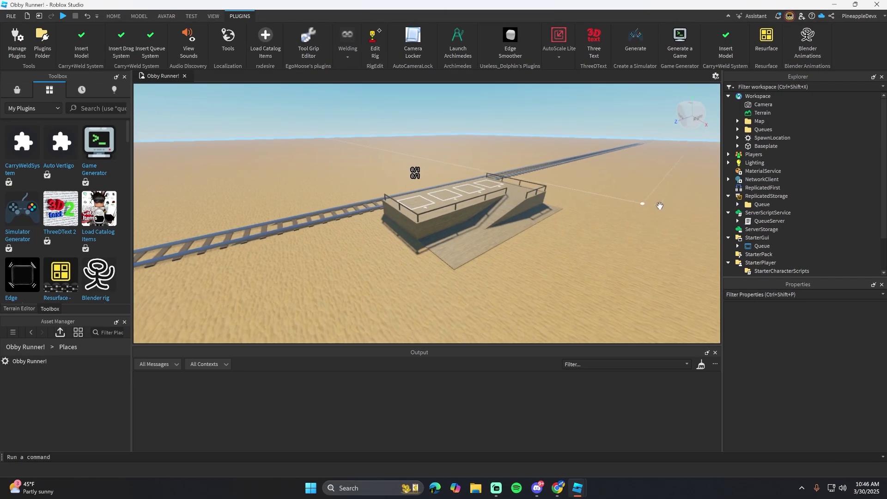
pyautogui.press('w')
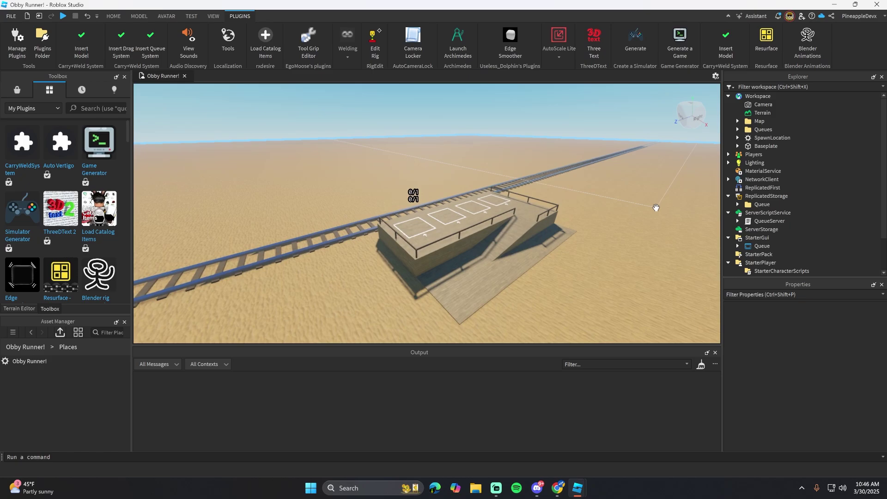
pyautogui.moveTo(594, 208); pyautogui.dragTo(523, 208, button='right')
pyautogui.press('s')
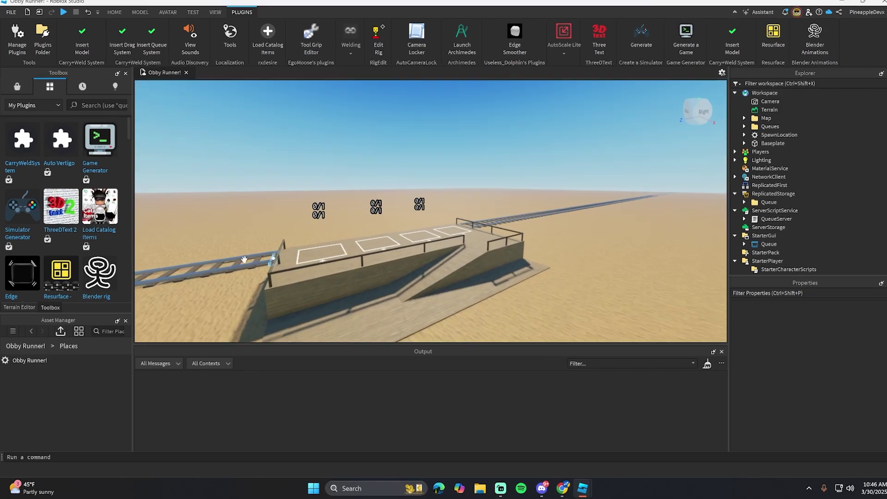
pyautogui.press('w')
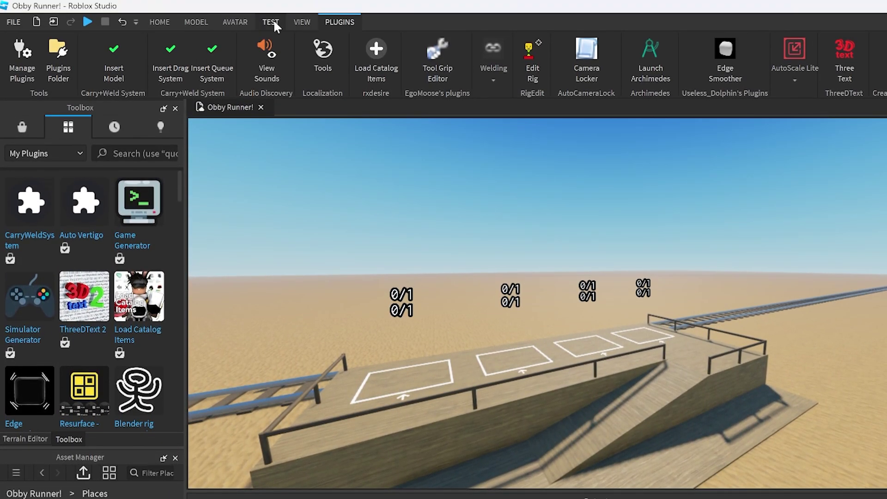
# Add a new place to the Obby Runner! game's Places in the Asset Manager.
pyautogui.click(302, 21)
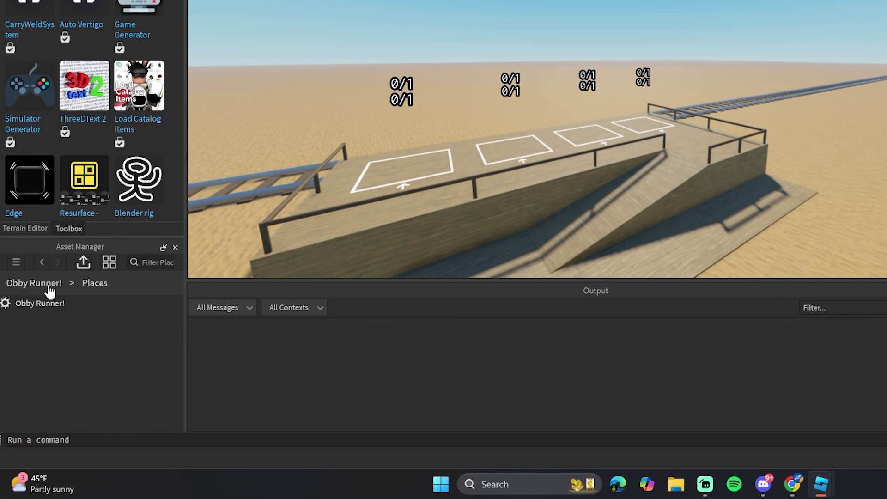
pyautogui.click(50, 289)
pyautogui.doubleClick(41, 306)
pyautogui.rightClick(50, 343)
pyautogui.click(68, 358)
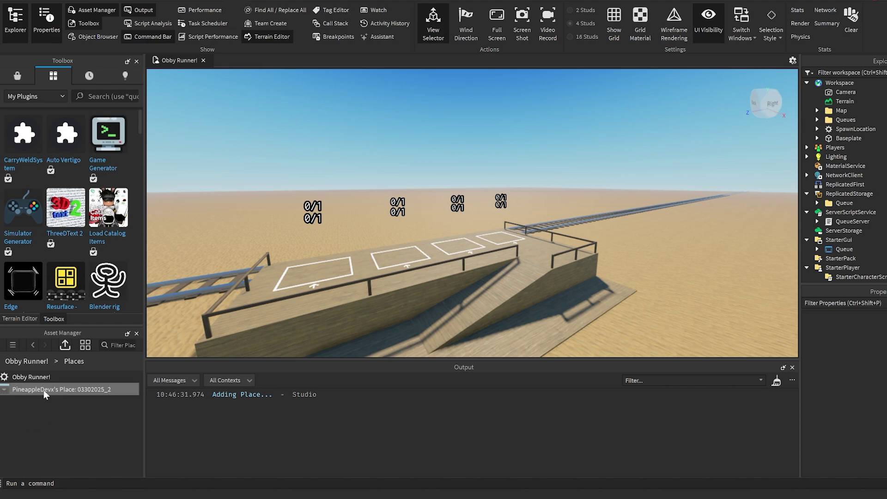
# Copy the newly added place's ID to the clipboard.
pyautogui.rightClick(44, 392)
pyautogui.click(36, 407)
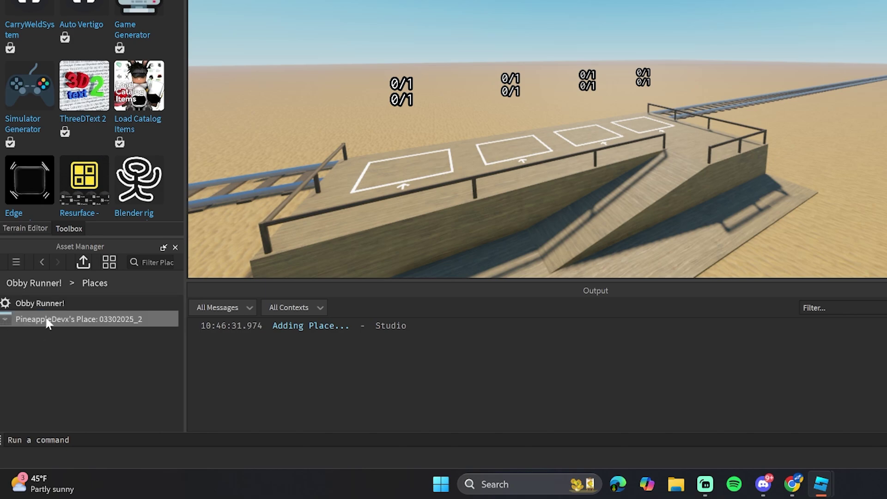
pyautogui.rightClick(48, 322)
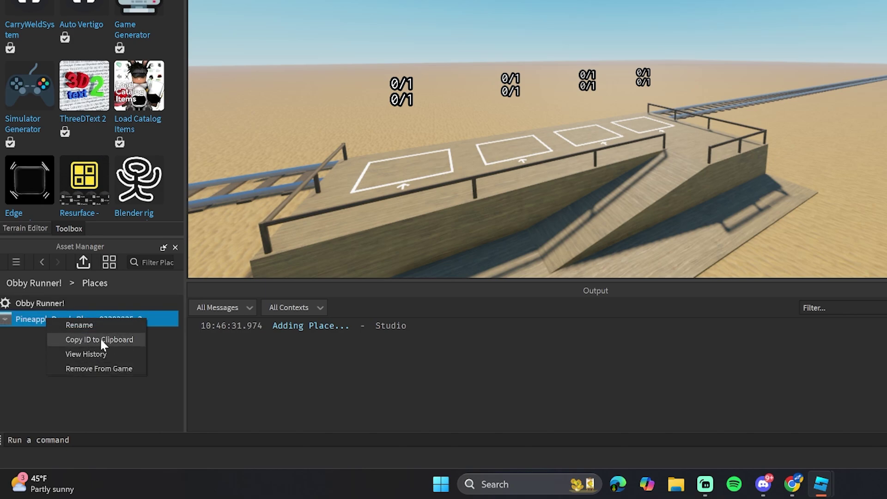
pyautogui.click(101, 340)
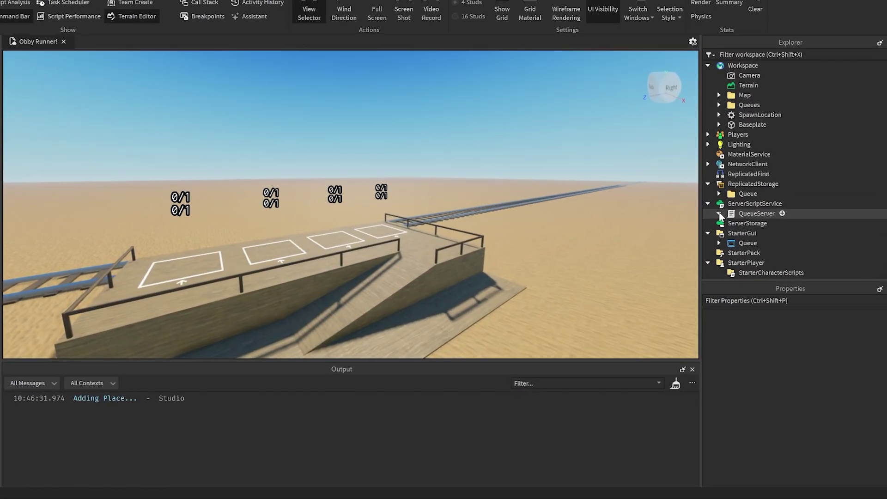
# Open the QueueHandler module script under QueueServer and go to its teleportID variable.
pyautogui.click(719, 213)
pyautogui.scroll(-1, 776, 221)
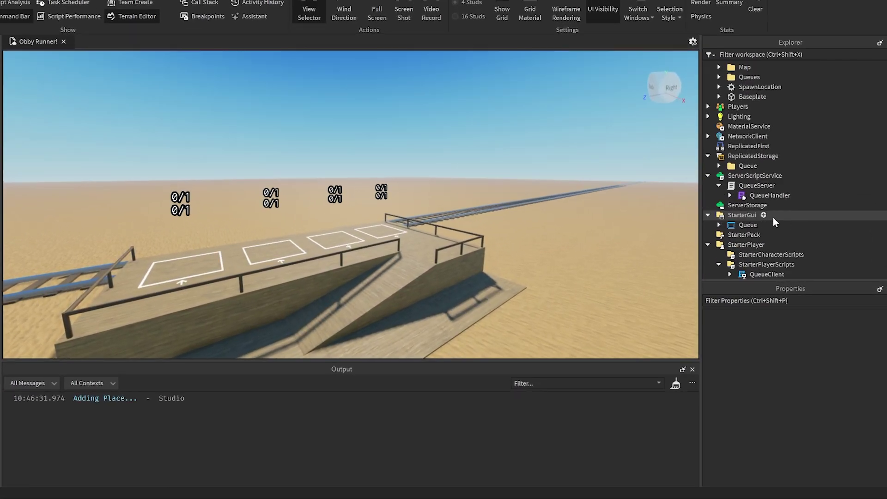
pyautogui.doubleClick(753, 194)
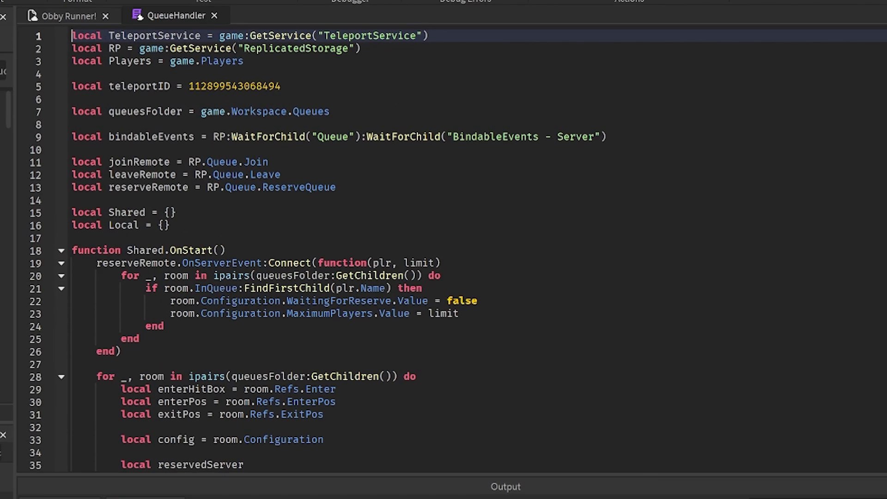
pyautogui.click(135, 86)
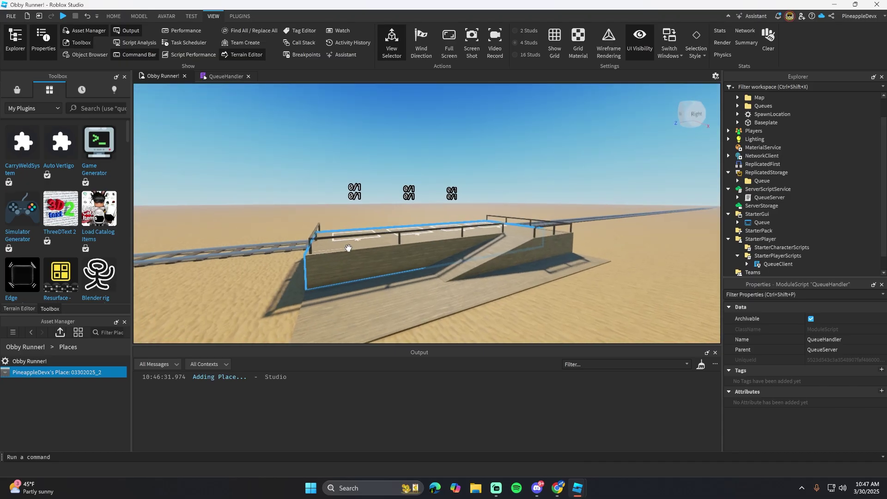
# Return to the Obby Runner! scene and publish the game's changes to Roblox.
pyautogui.moveTo(348, 248); pyautogui.dragTo(283, 200, button='right')
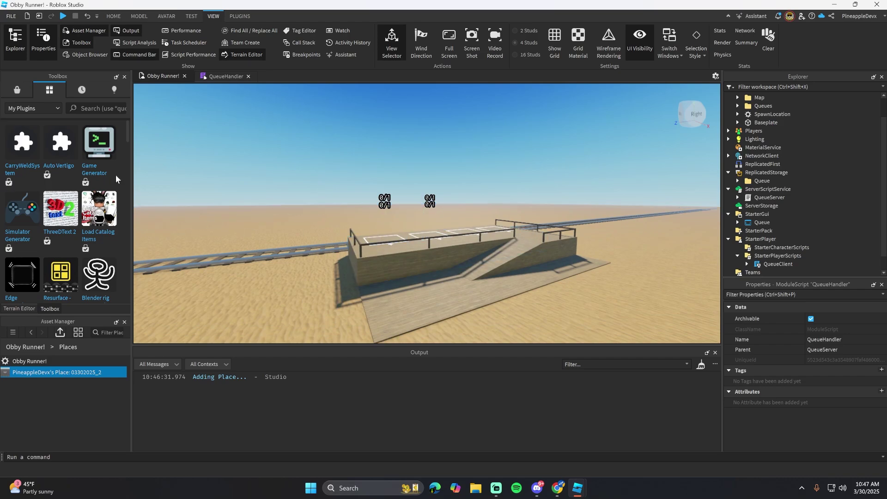
pyautogui.click(11, 16)
pyautogui.click(54, 92)
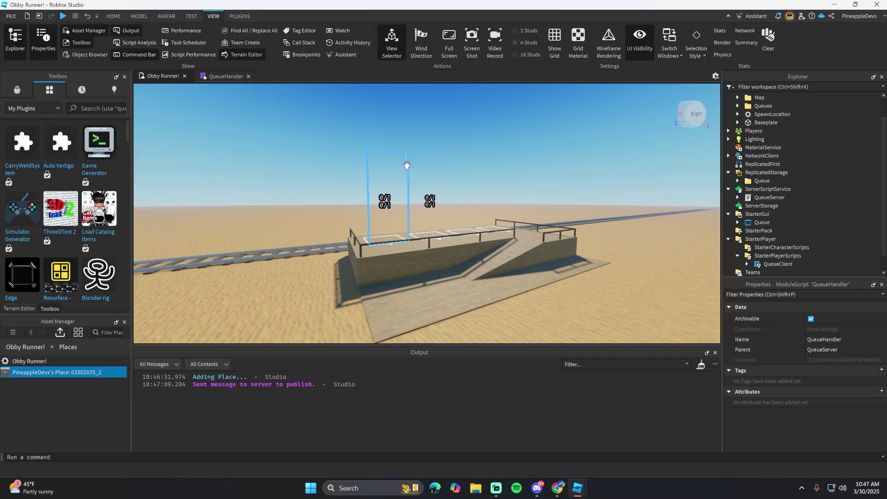
# Open the game settings and view the Permissions page.
pyautogui.click(119, 15)
pyautogui.click(472, 41)
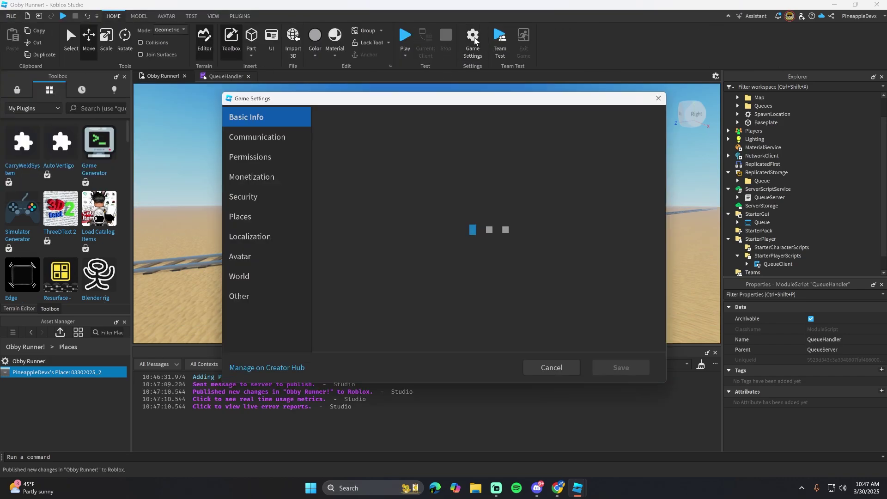
pyautogui.click(266, 158)
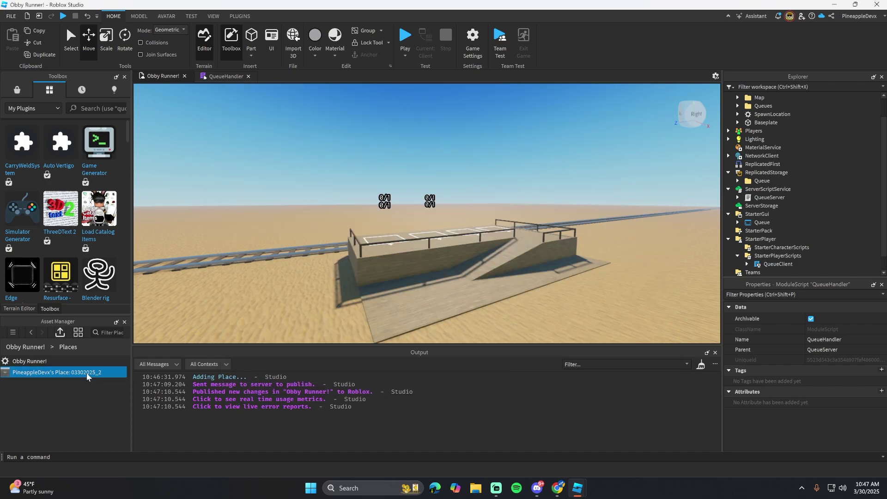
# Open the newly added place from the game's Places list.
pyautogui.doubleClick(87, 373)
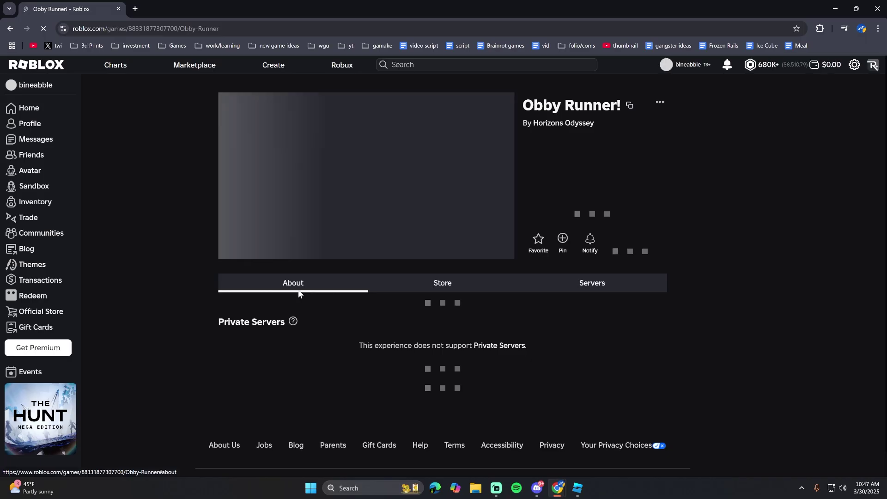
# Switch to the Obby Runner! page on the Roblox website and launch the game.
pyautogui.scroll(-1, 529, 248)
pyautogui.scroll(1, 495, 292)
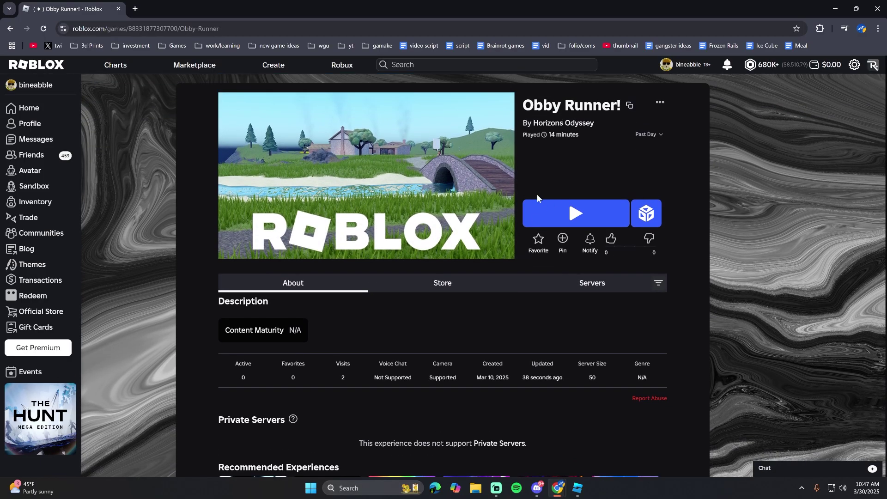
pyautogui.click(555, 210)
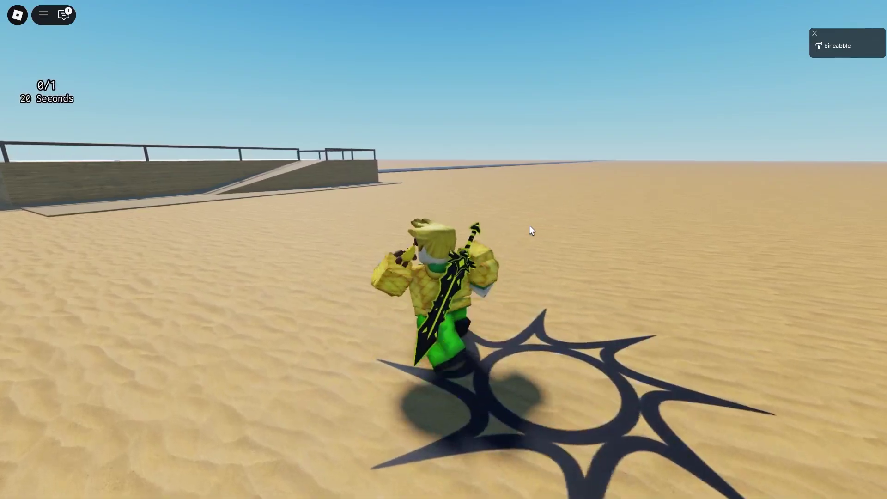
# Walk the avatar up the platform onto the first queue pad and create a party for 4 players.
pyautogui.press('w')
pyautogui.press('space')
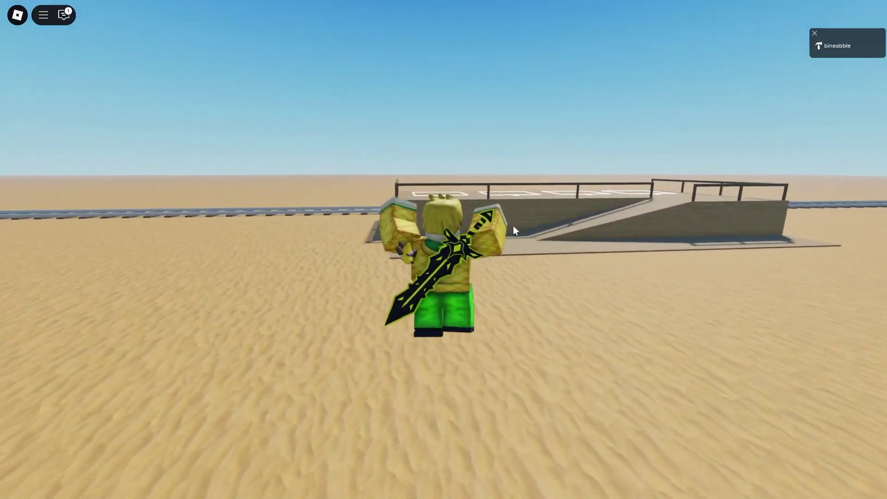
pyautogui.press('space')
pyautogui.press('w')
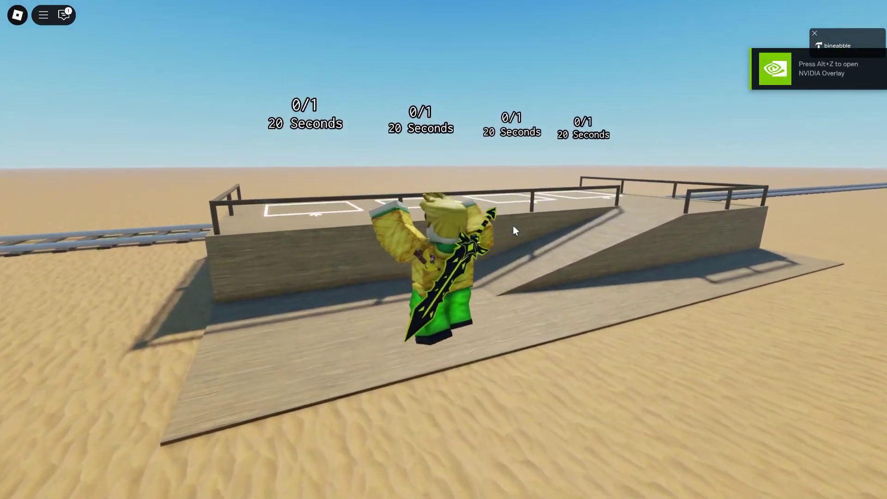
pyautogui.scroll(-2, 623, 347)
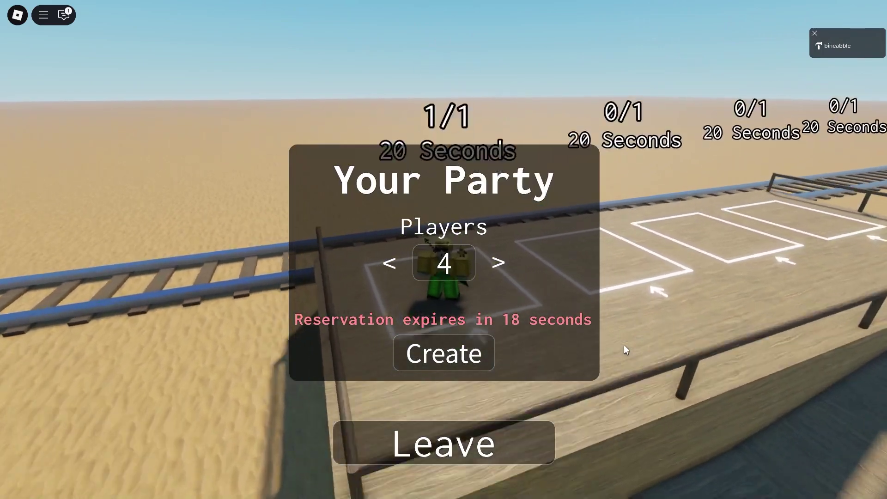
pyautogui.scroll(3, 625, 348)
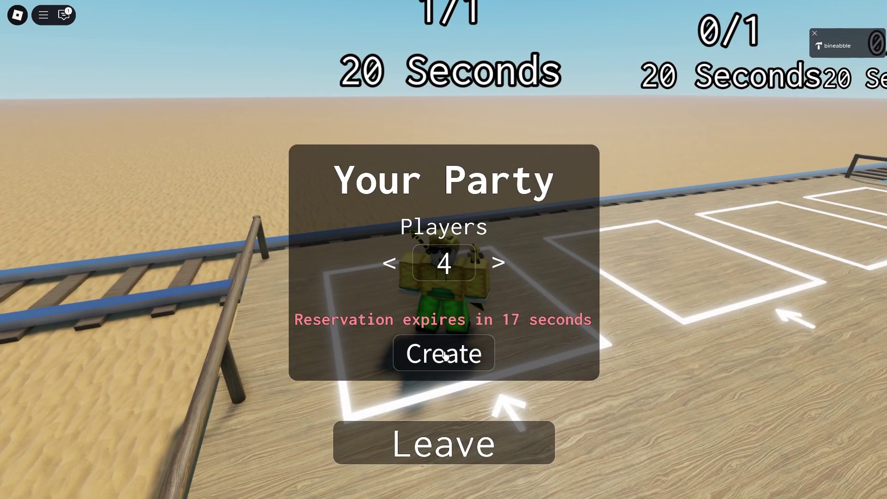
pyautogui.click(444, 354)
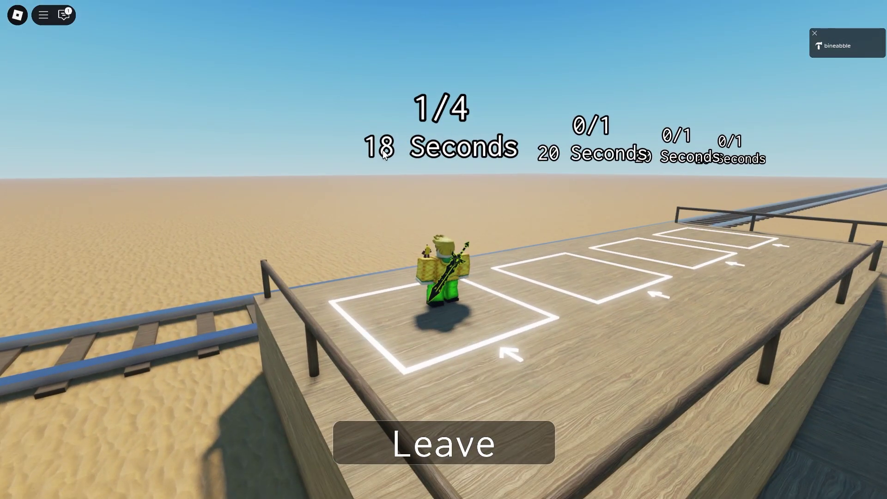
# Stay in the queue through its countdown, and move the avatar around the destination place after the teleport.
pyautogui.moveTo(482, 289); pyautogui.dragTo(481, 290, button='right')
pyautogui.press('d')
pyautogui.press('w')
pyautogui.press('s')
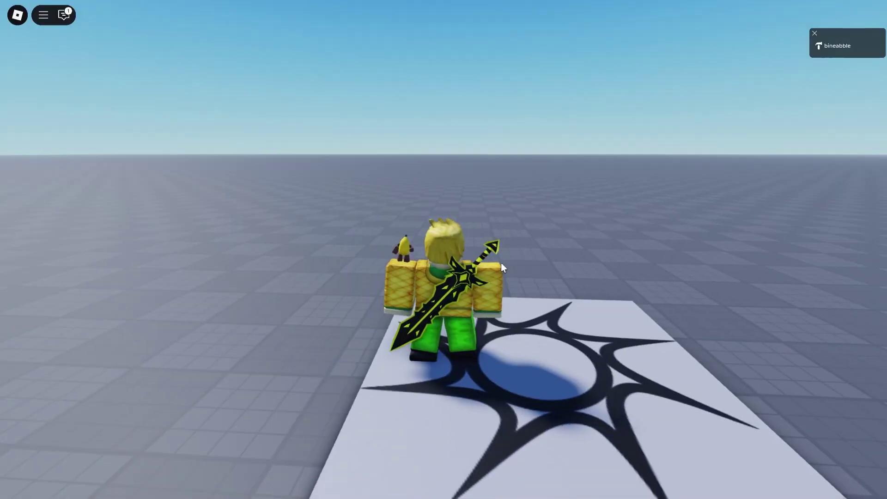
pyautogui.press('s')
pyautogui.moveTo(501, 263); pyautogui.dragTo(501, 263, button='right')
pyautogui.press('a')
pyautogui.press('space')
pyautogui.press('d')
pyautogui.press('space')
# Exit the running game and switch to the Obby Runner! project in Roblox Studio.
pyautogui.click(867, 14)
pyautogui.click(386, 317)
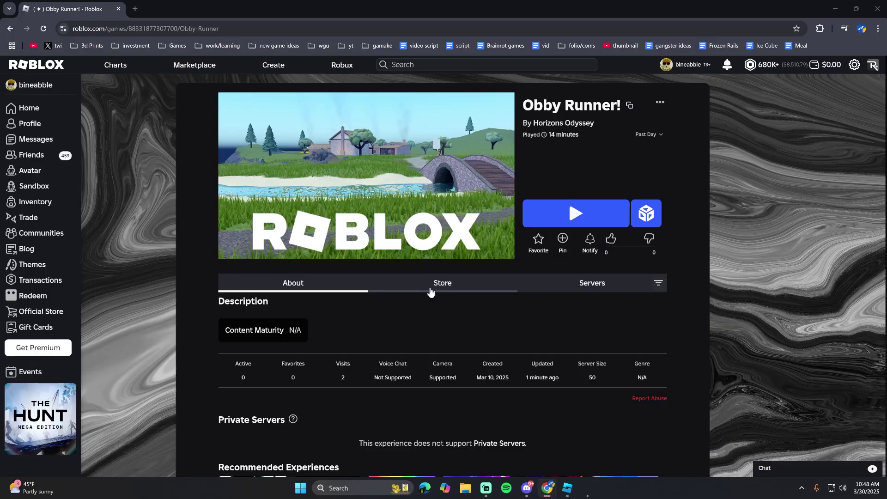
pyautogui.moveTo(567, 488)
pyautogui.click(626, 451)
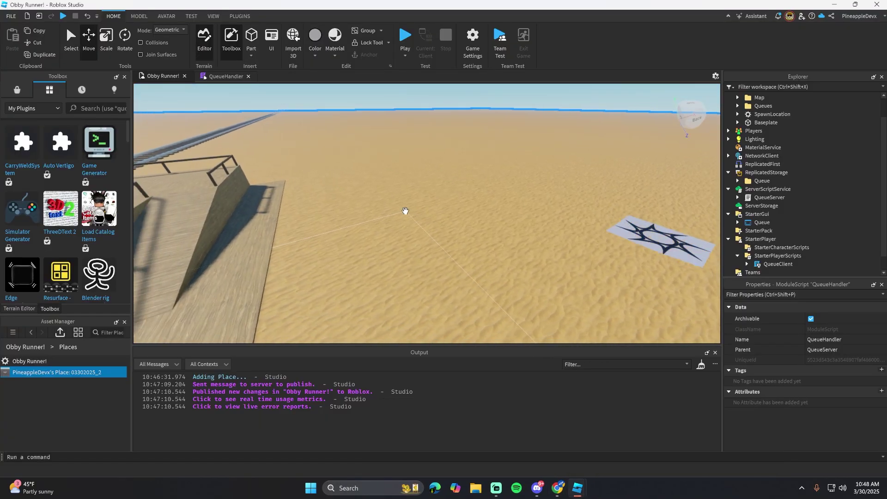
# Make the Party frame and the Leave button of the Queue interface in StarterGui visible.
pyautogui.press('s')
pyautogui.moveTo(424, 251); pyautogui.dragTo(424, 251, button='right')
pyautogui.press('w')
pyautogui.press('a')
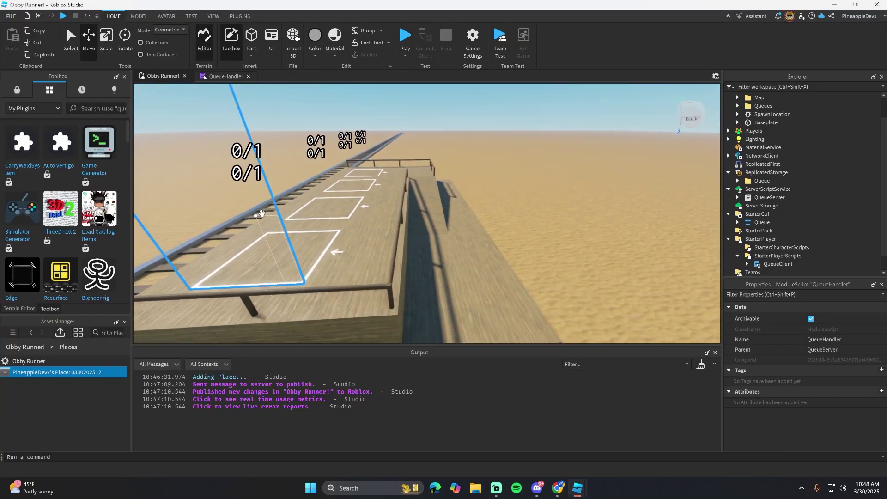
pyautogui.moveTo(520, 257); pyautogui.dragTo(521, 257, button='right')
pyautogui.press('s')
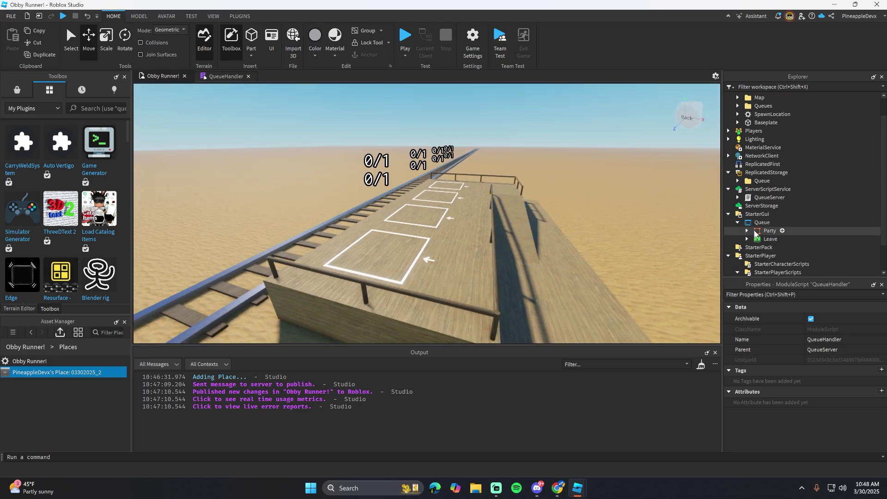
pyautogui.click(767, 231)
pyautogui.scroll(-5, 790, 379)
pyautogui.click(808, 348)
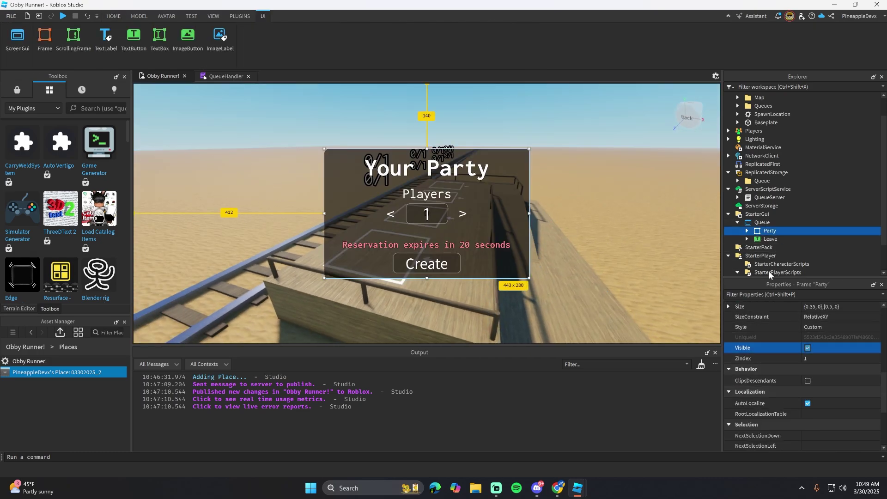
pyautogui.click(767, 239)
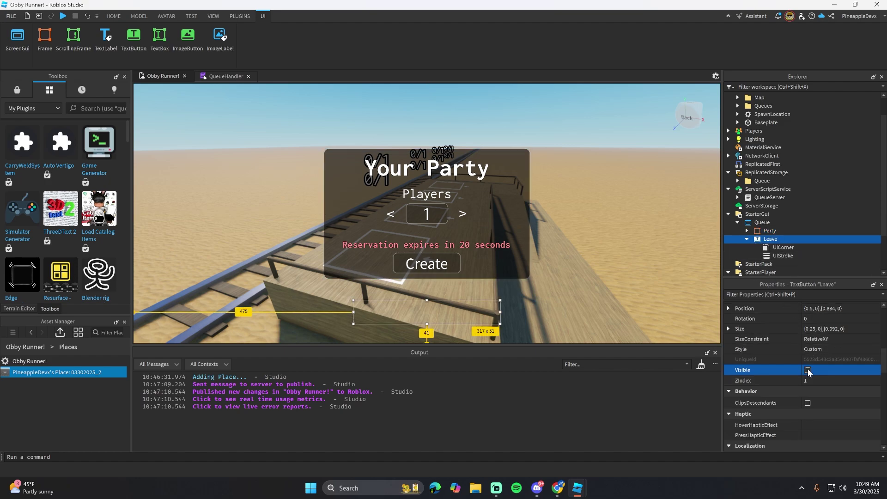
pyautogui.click(808, 371)
# Examine the party interface against the scene and expand the contents of the Party frame.
pyautogui.moveTo(584, 276); pyautogui.dragTo(585, 276, button='right')
pyautogui.press('w')
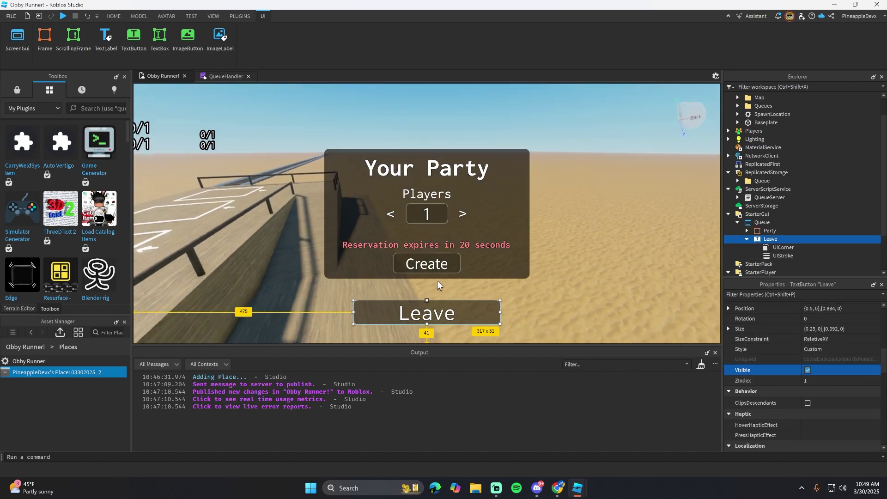
pyautogui.moveTo(438, 281); pyautogui.dragTo(339, 193, button='right')
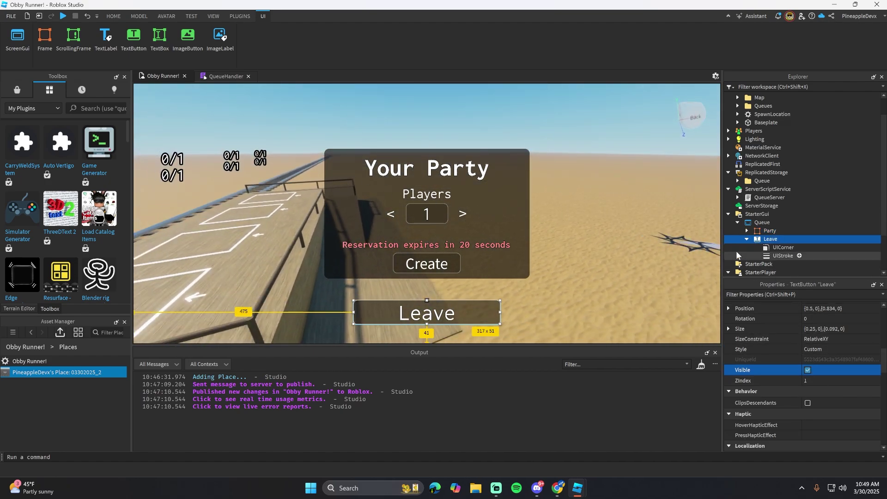
pyautogui.click(748, 231)
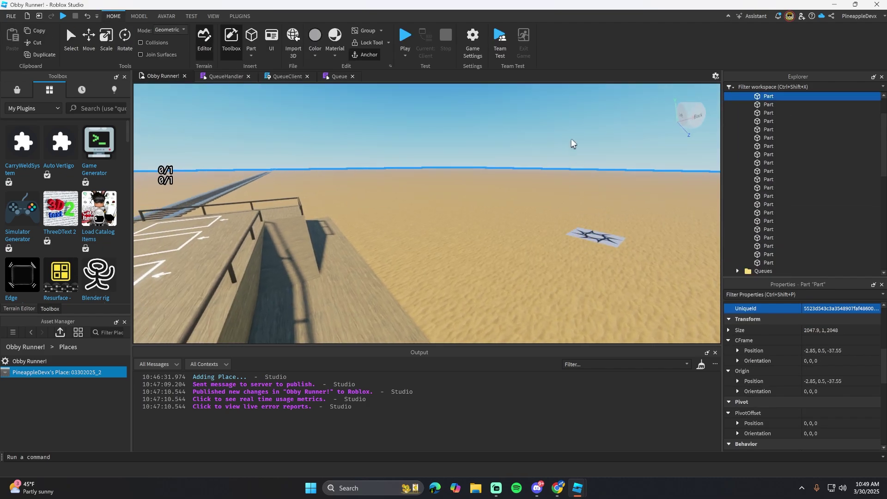
# Collapse the Map folder and look through the bindable events in the Queue folder of ReplicatedStorage.
pyautogui.click(743, 135)
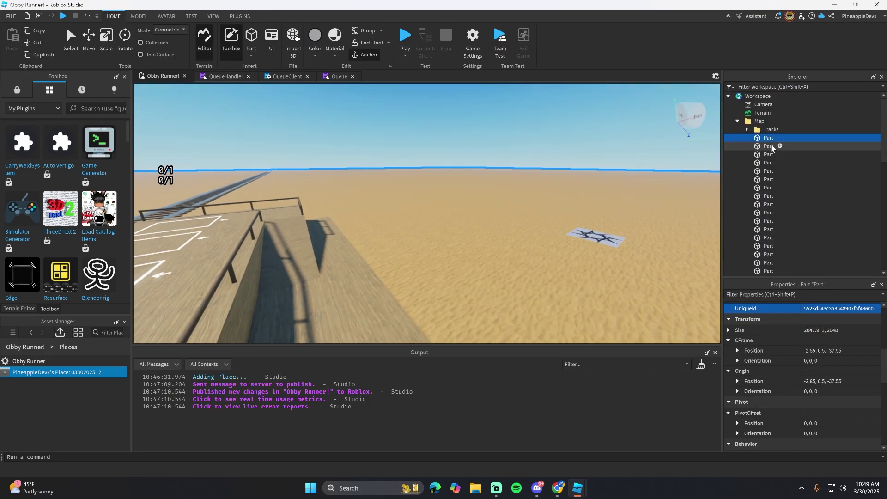
pyautogui.click(738, 122)
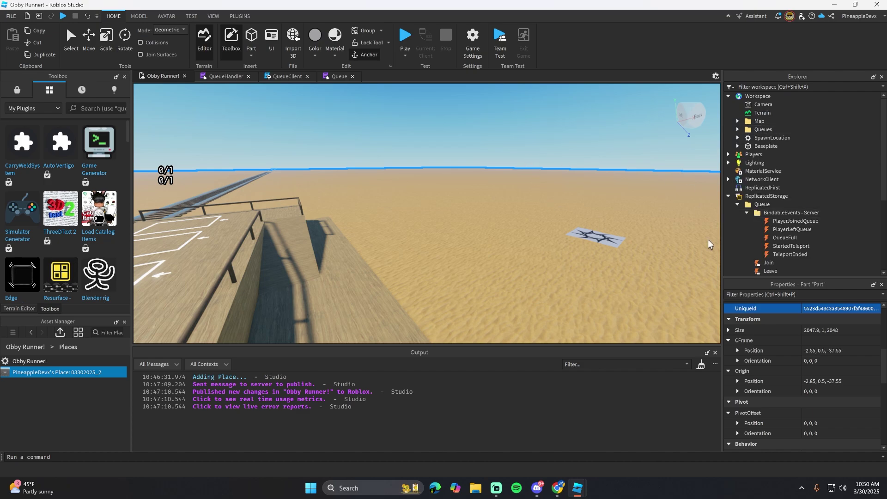
pyautogui.scroll(-1, 791, 219)
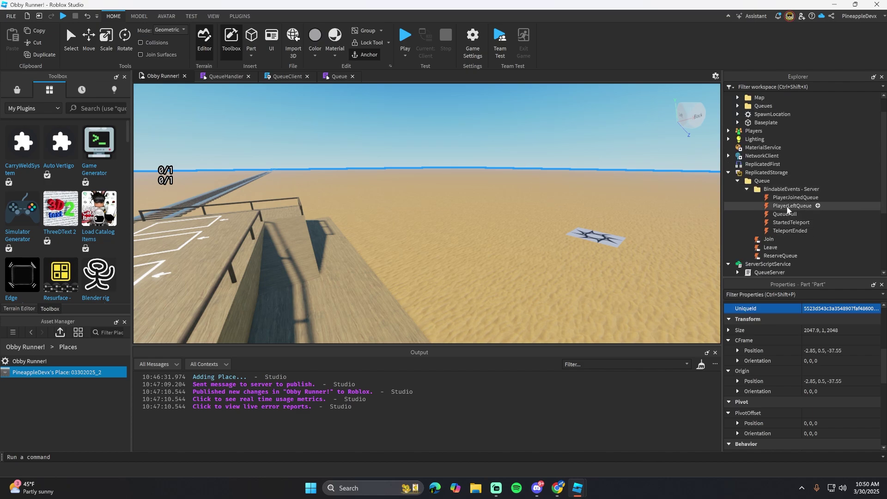
pyautogui.click(771, 199)
pyautogui.click(775, 223)
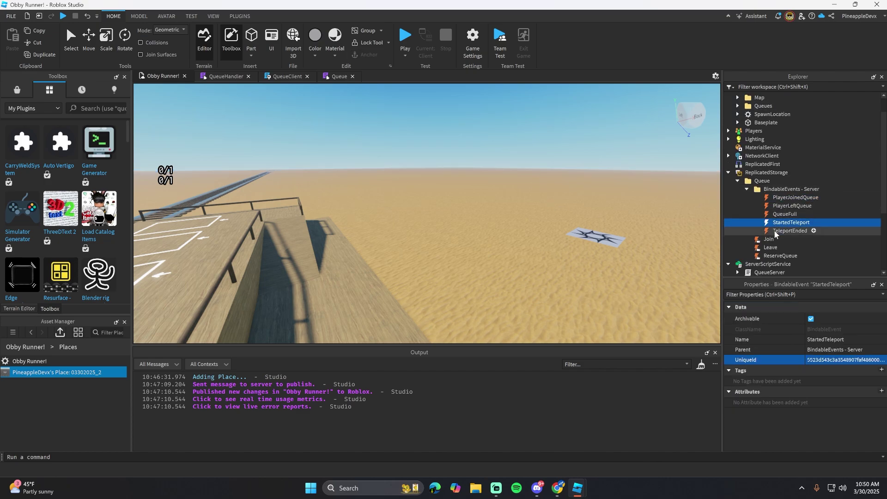
pyautogui.click(776, 232)
pyautogui.scroll(-1, 779, 216)
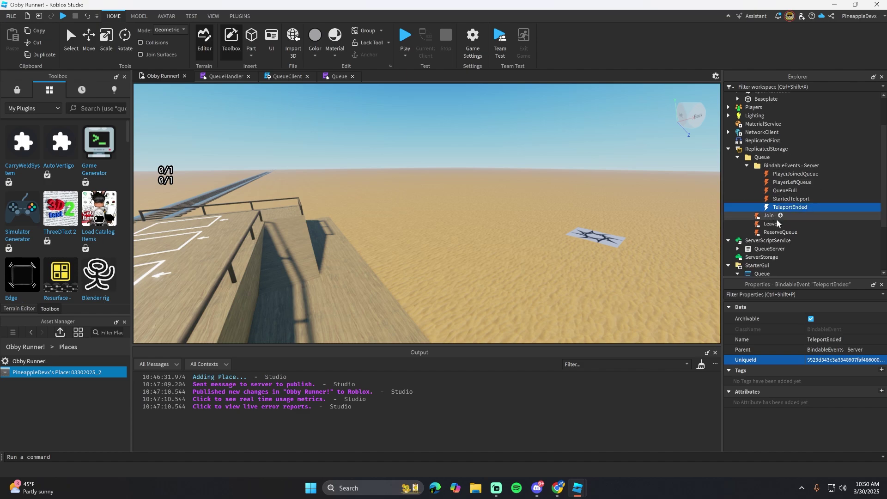
pyautogui.click(784, 167)
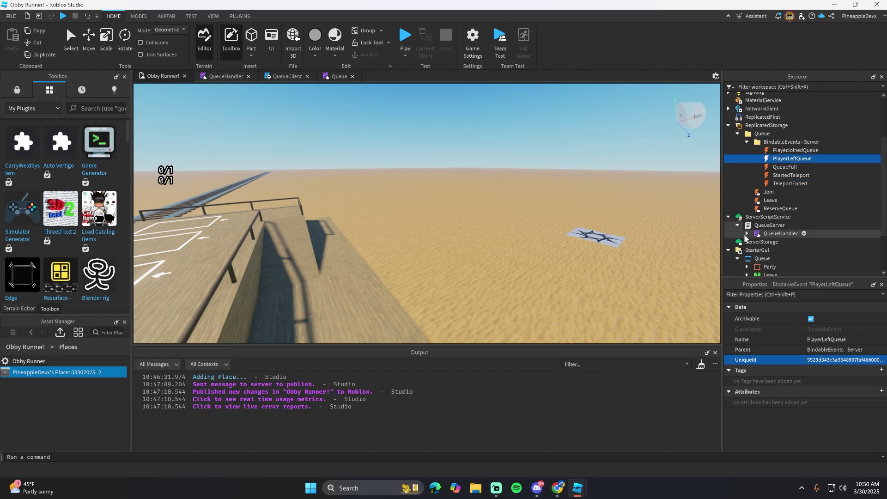
# Open the Event Info script under QueueHandler and examine the room and playerNum parameters of the PlayerJoinedQueue handler.
pyautogui.scroll(-1, 745, 209)
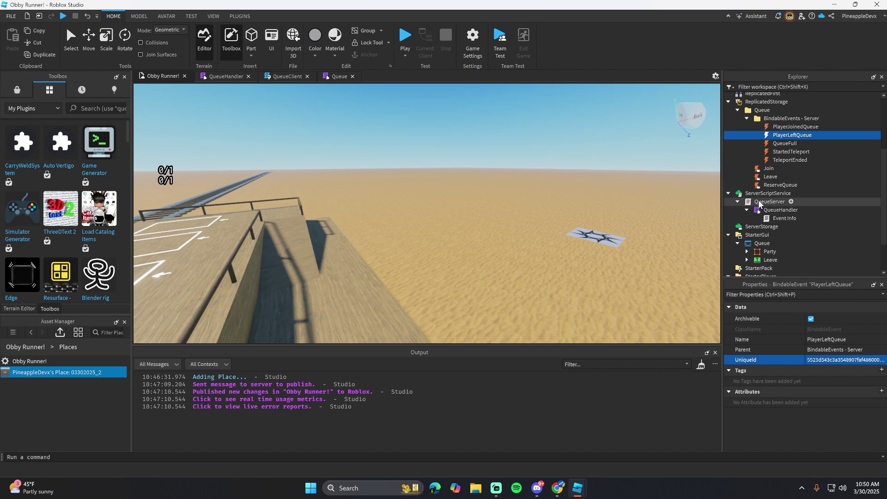
pyautogui.doubleClick(775, 220)
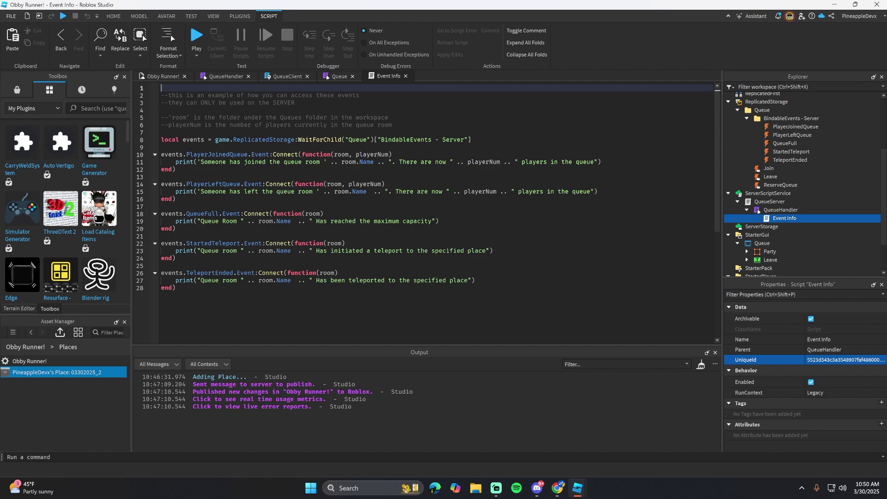
pyautogui.click(347, 155)
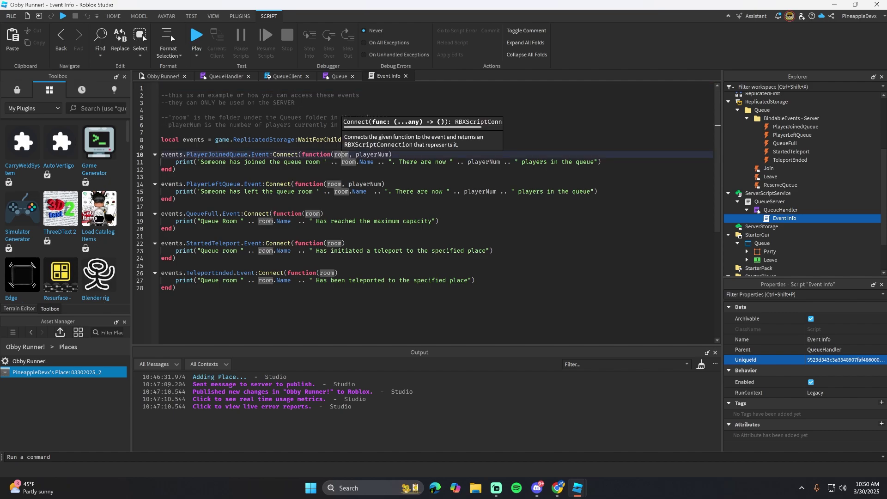
pyautogui.moveTo(349, 155); pyautogui.dragTo(332, 155)
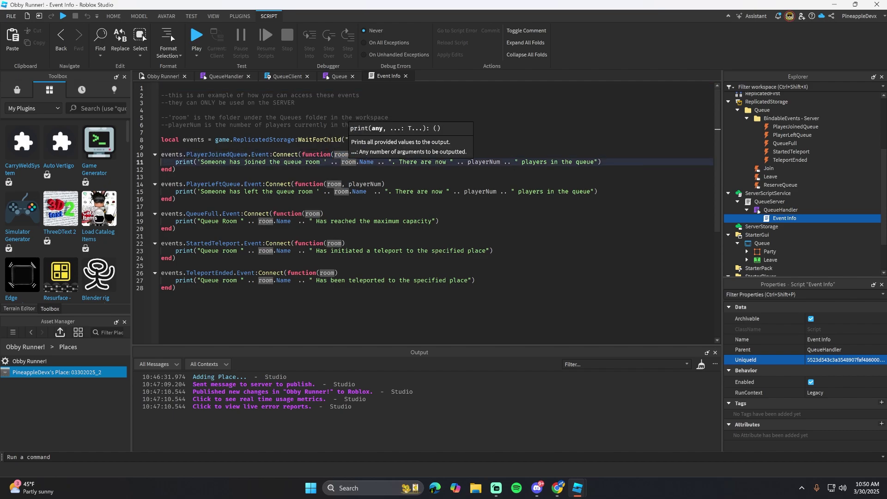
pyautogui.click(328, 155)
pyautogui.click(367, 155)
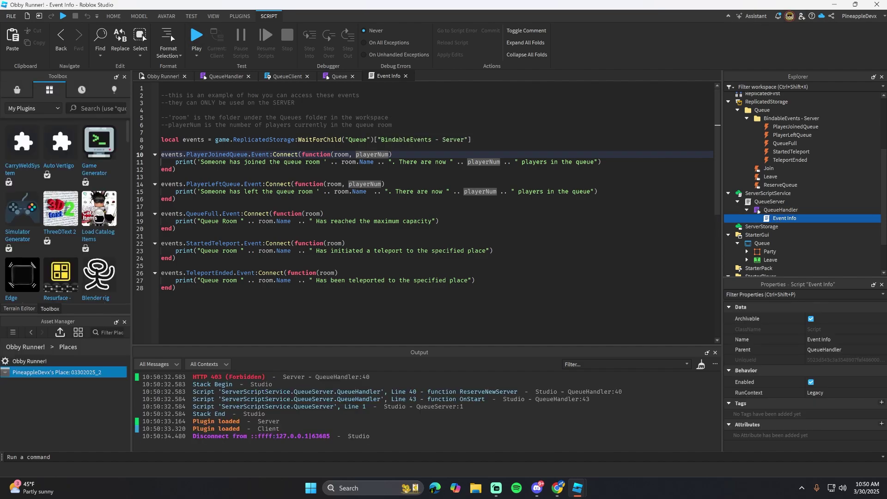
# Examine the QueueFull and StartedTeleport handlers in the Event Info script.
pyautogui.moveTo(178, 229); pyautogui.dragTo(161, 214)
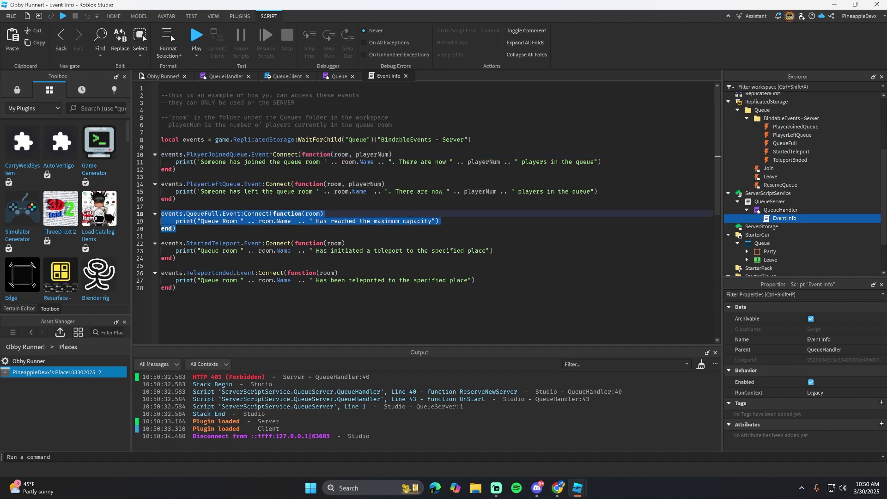
pyautogui.click(178, 229)
pyautogui.moveTo(179, 258); pyautogui.dragTo(161, 237)
pyautogui.click(178, 258)
# Return to the Obby Runner! scene and focus on the EnterPos part of the first queue.
pyautogui.moveTo(290, 212); pyautogui.dragTo(293, 214, button='right')
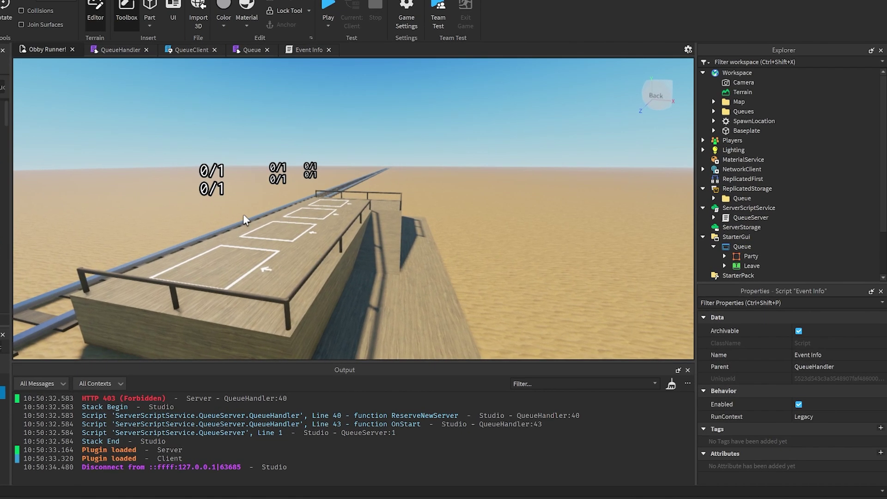
pyautogui.moveTo(248, 234); pyautogui.dragTo(248, 234, button='right')
pyautogui.press('w')
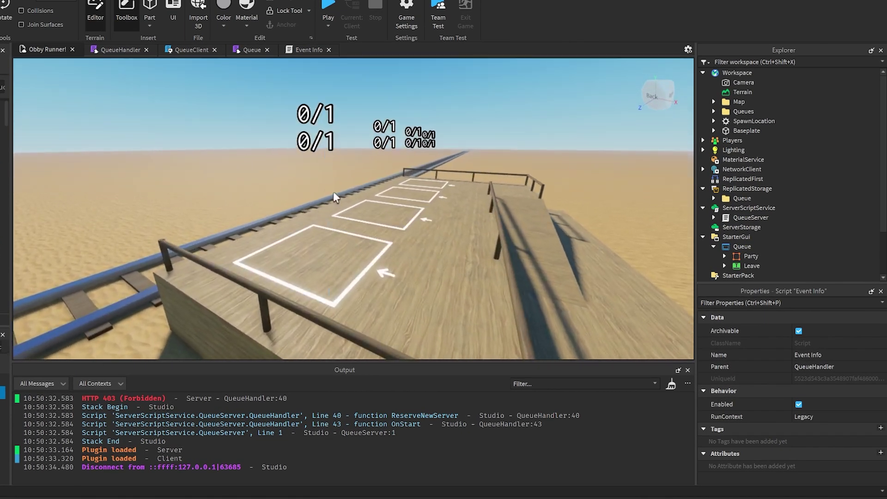
pyautogui.moveTo(336, 197); pyautogui.dragTo(329, 183, button='right')
pyautogui.click(328, 183)
pyautogui.press('f')
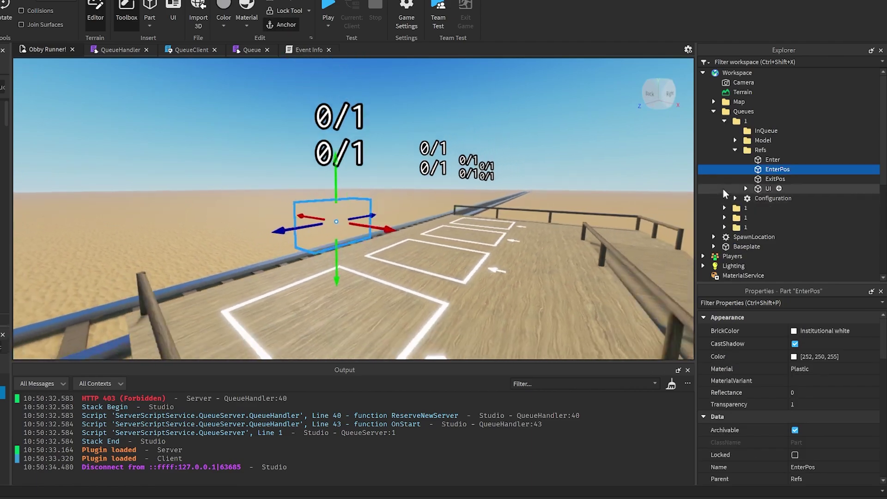
# Examine the Enter and UI parts in the first queue's Refs folder, including the Players and Time labels in the BillboardGui.
pyautogui.click(758, 160)
pyautogui.doubleClick(763, 189)
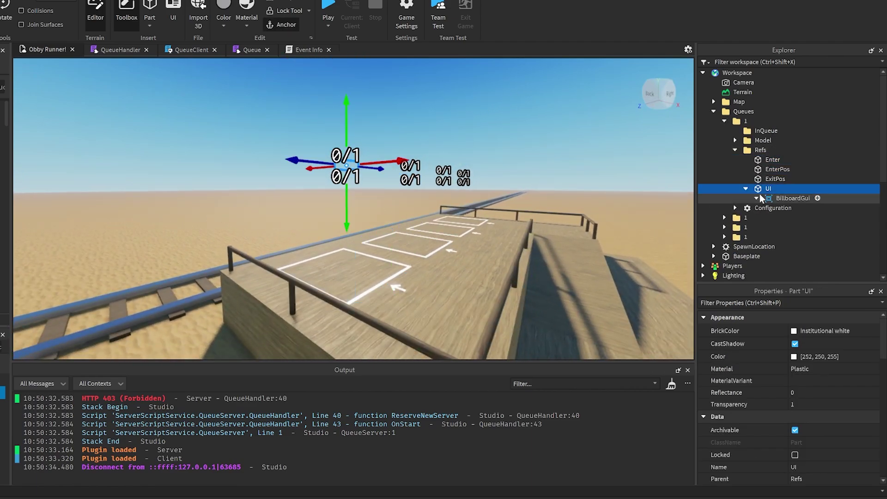
pyautogui.click(757, 199)
pyautogui.click(788, 217)
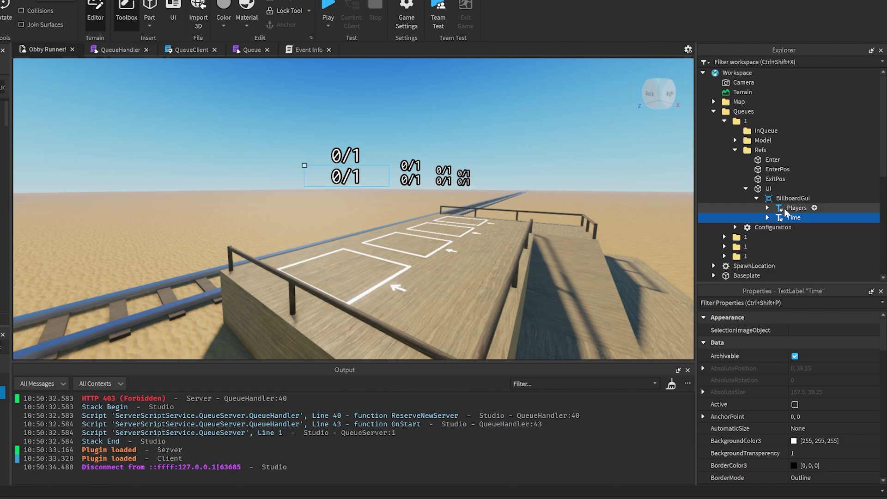
pyautogui.click(757, 198)
# Select all the parts in the first queue's Model folder and focus the view on them.
pyautogui.click(334, 198)
pyautogui.moveTo(335, 198); pyautogui.dragTo(522, 240, button='right')
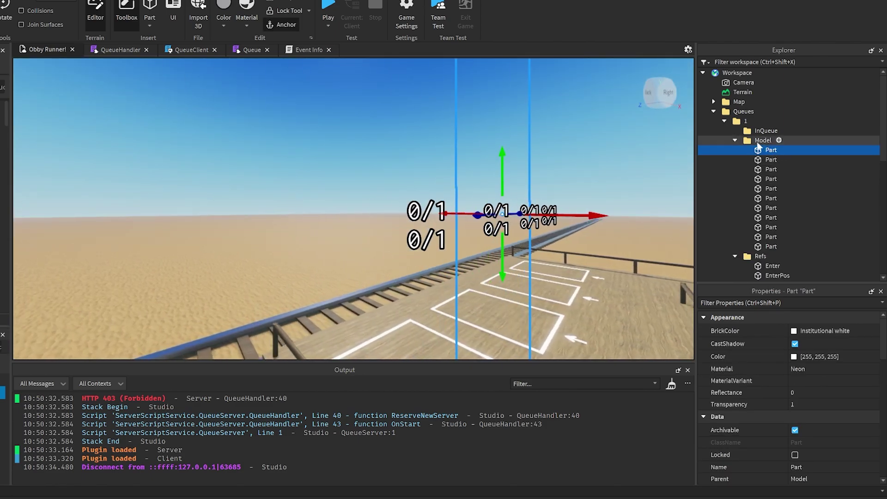
pyautogui.keyDown('shift'); pyautogui.click(771, 247); pyautogui.keyUp('shift')
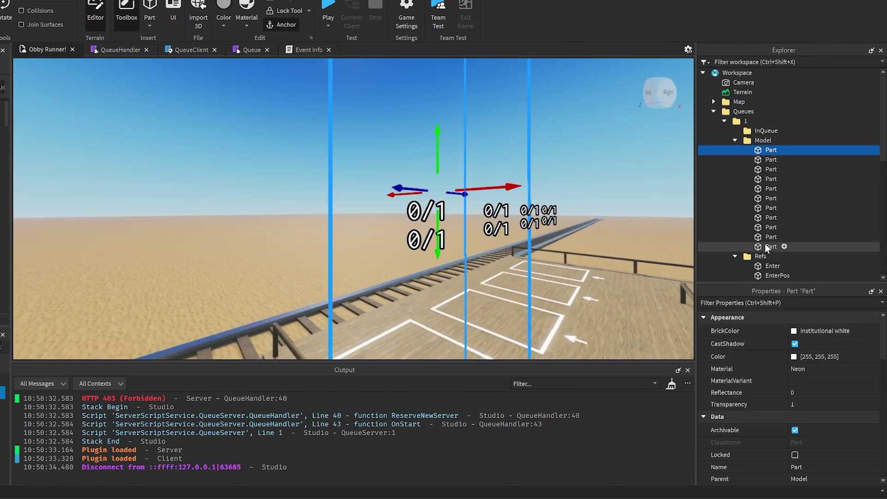
pyautogui.press('f')
pyautogui.moveTo(532, 210); pyautogui.dragTo(534, 208, button='right')
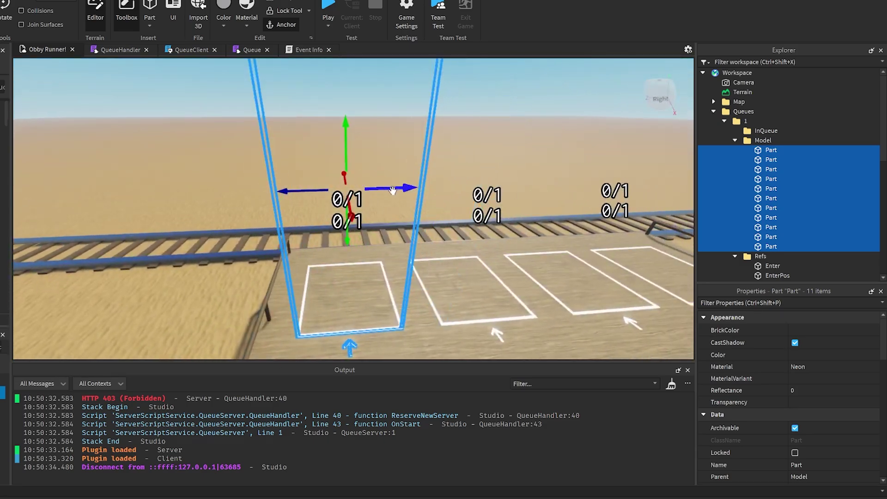
# Try to move the selected Model parts of the first queue along the platform, and collapse the Model folder.
pyautogui.moveTo(393, 190); pyautogui.dragTo(506, 208)
pyautogui.moveTo(506, 208); pyautogui.dragTo(363, 233, button='right')
pyautogui.click(735, 140)
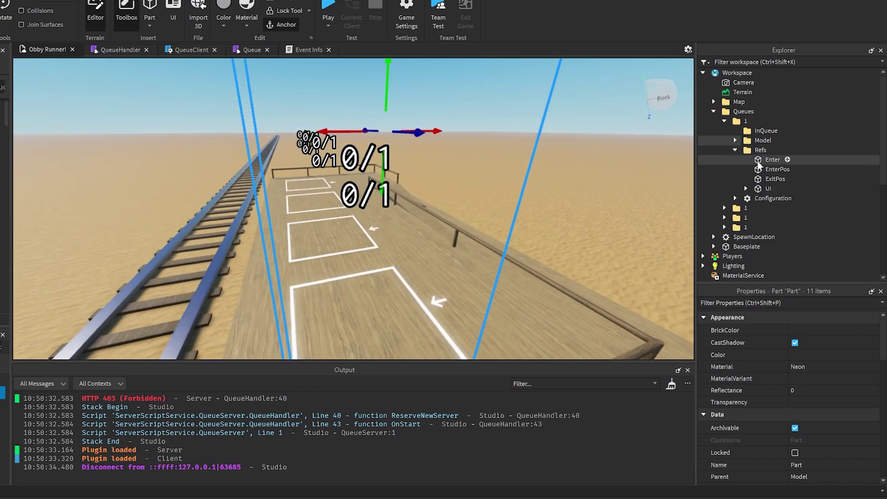
# Focus on the Enter part in the first queue's Refs folder and examine where it stands at the queue's entrance.
pyautogui.click(773, 159)
pyautogui.press('f')
pyautogui.moveTo(491, 214); pyautogui.dragTo(489, 222, button='right')
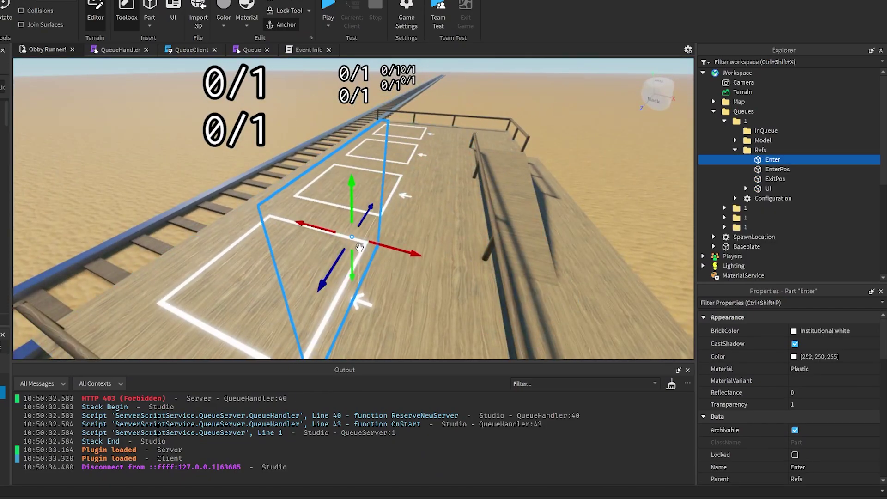
pyautogui.moveTo(345, 178)
pyautogui.mouseDown(button='right')
pyautogui.moveTo(359, 193)
pyautogui.moveTo(354, 183)
pyautogui.mouseUp(button='right')
pyautogui.scroll(-4, 360, 193)
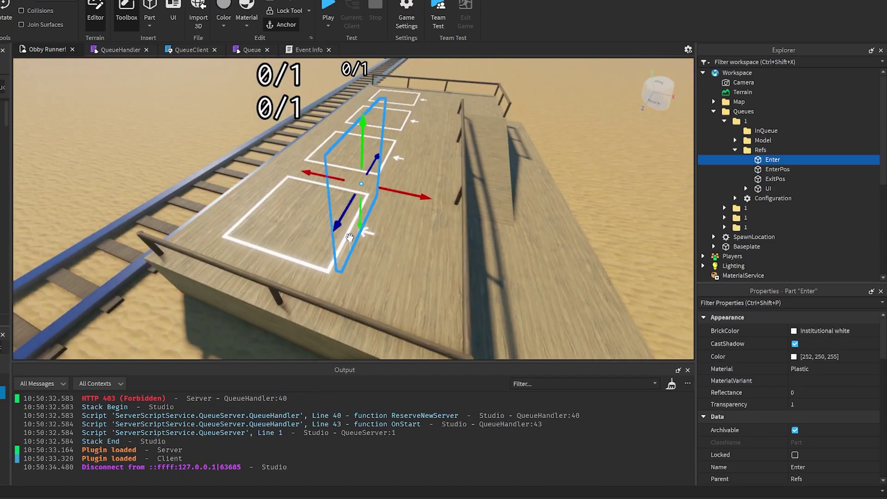
pyautogui.moveTo(287, 191); pyautogui.dragTo(317, 191, button='right')
# Examine the positions of the EnterPos and ExitPos parts of the first queue, and collapse the Refs folder.
pyautogui.click(768, 171)
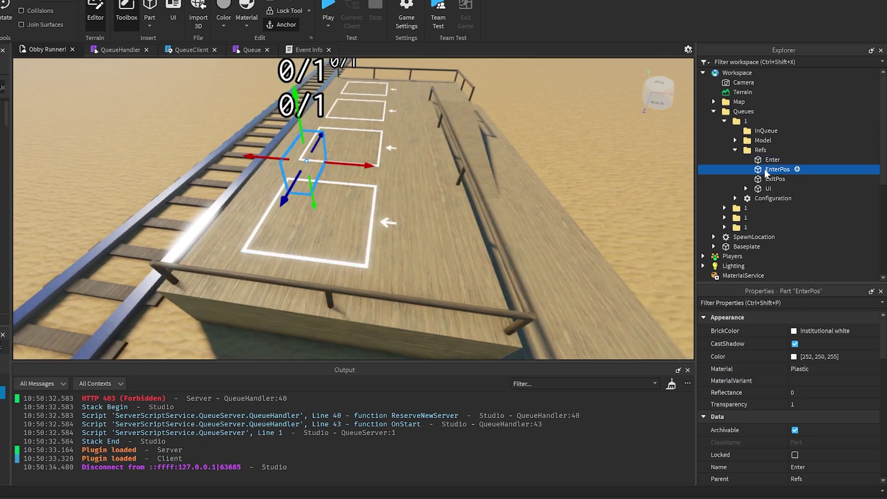
pyautogui.moveTo(531, 239); pyautogui.dragTo(530, 236, button='right')
pyautogui.moveTo(361, 255); pyautogui.dragTo(361, 253, button='right')
pyautogui.click(776, 179)
pyautogui.press('f')
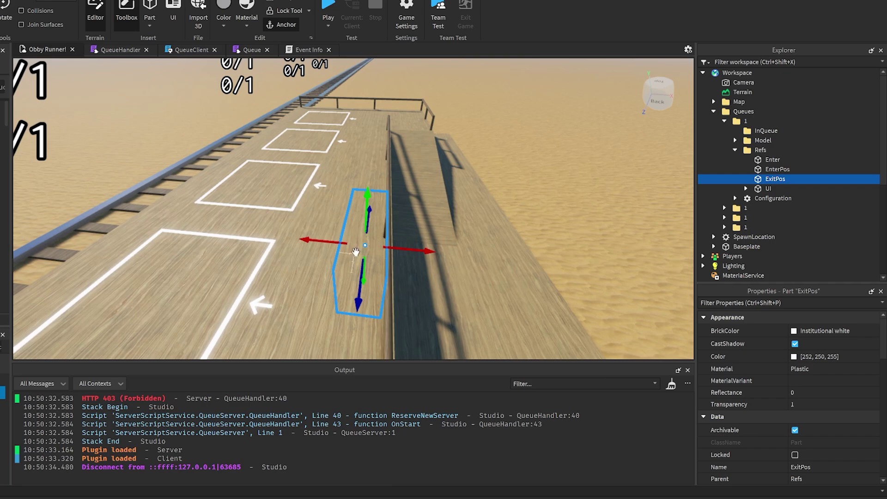
pyautogui.scroll(-3, 356, 252)
pyautogui.click(736, 150)
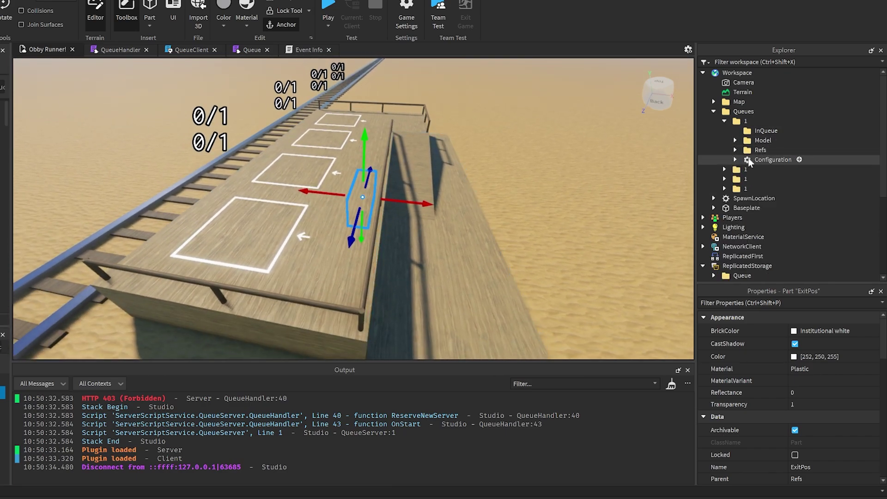
# Examine the CountDownTime value in the first queue's Configuration and read its Info script.
pyautogui.click(750, 161)
pyautogui.click(736, 160)
pyautogui.click(788, 170)
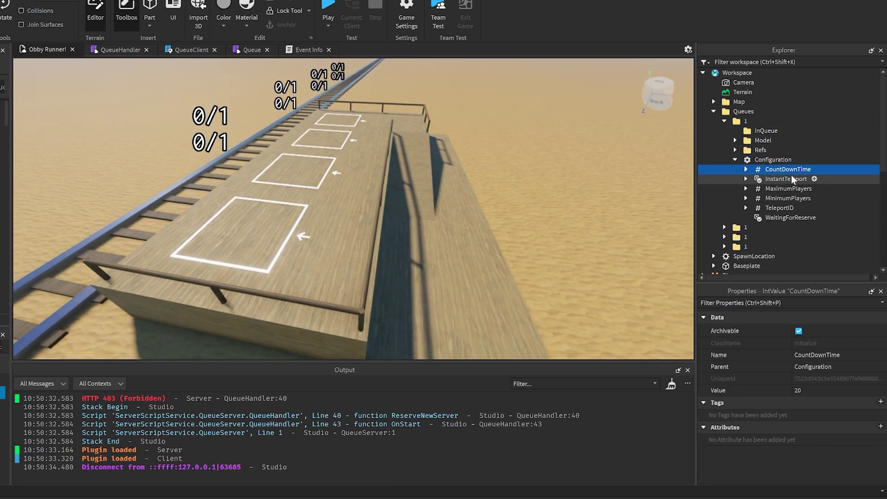
pyautogui.click(748, 169)
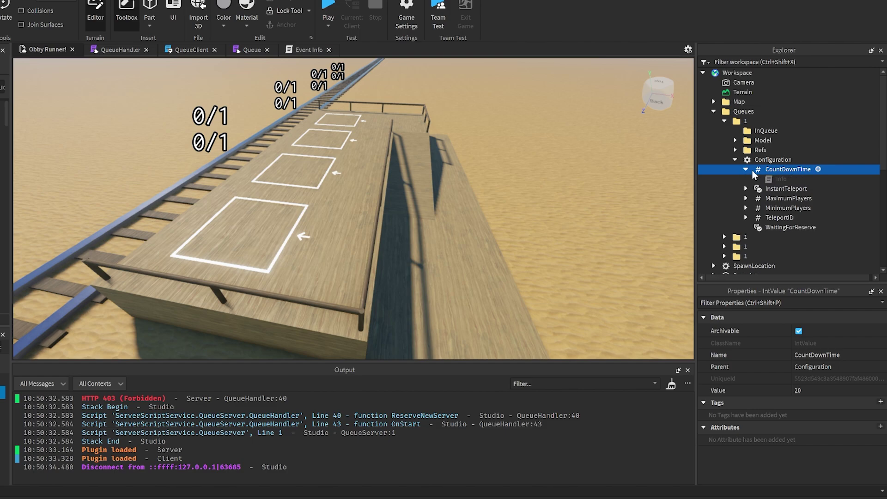
pyautogui.doubleClick(769, 179)
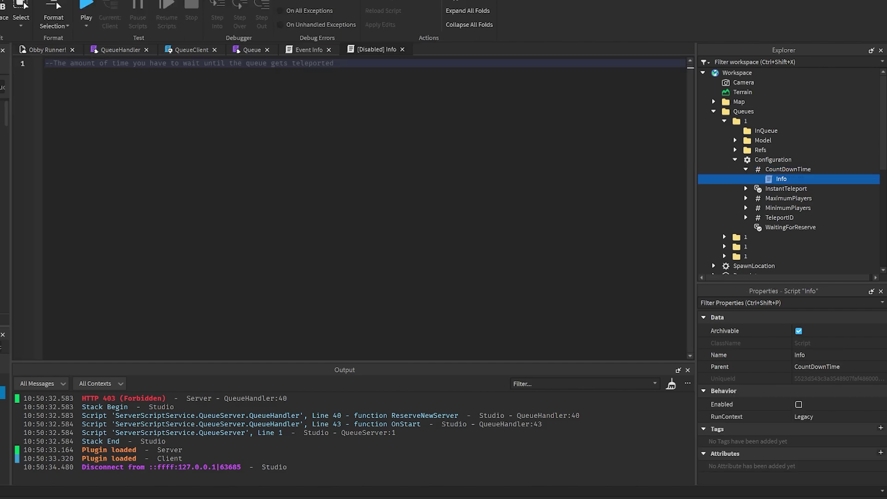
pyautogui.click(790, 171)
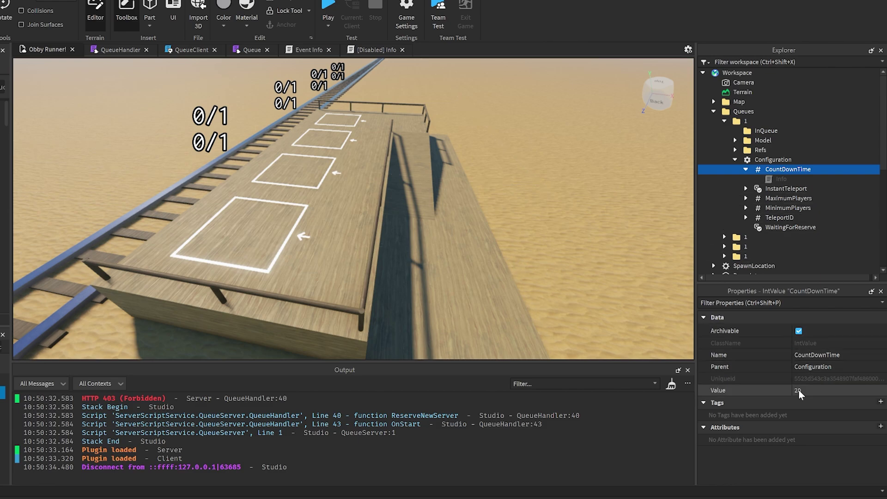
# Read the InstantTeleport Info script and examine the InstantTeleport value in the first queue's Configuration.
pyautogui.click(782, 189)
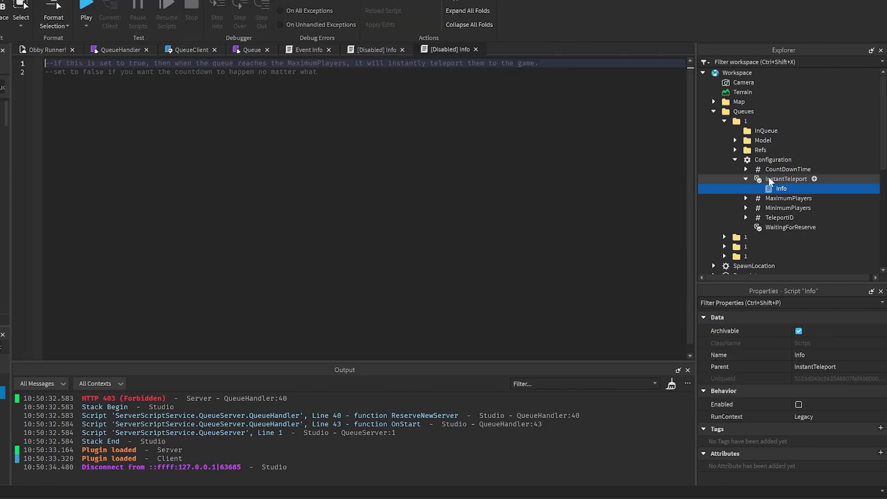
pyautogui.click(748, 178)
pyautogui.click(751, 179)
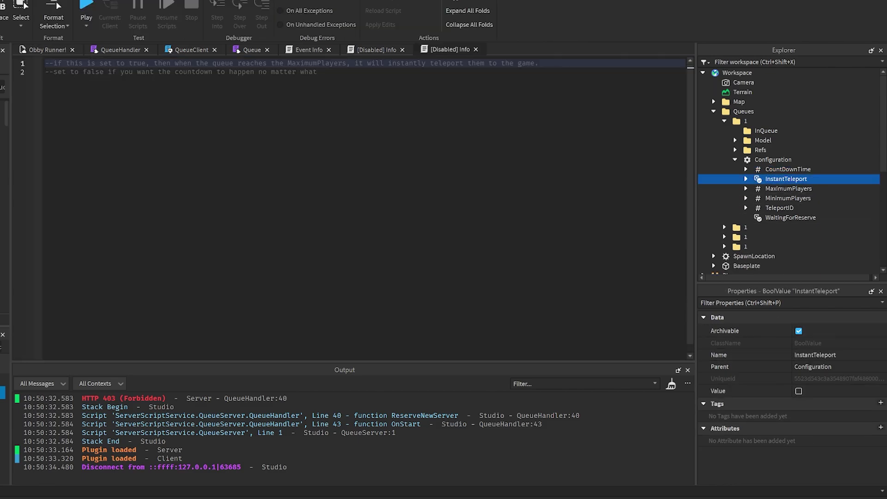
# Return to the Obby Runner! scene and examine the first queue's MaximumPlayers and MinimumPlayers settings.
pyautogui.click(49, 50)
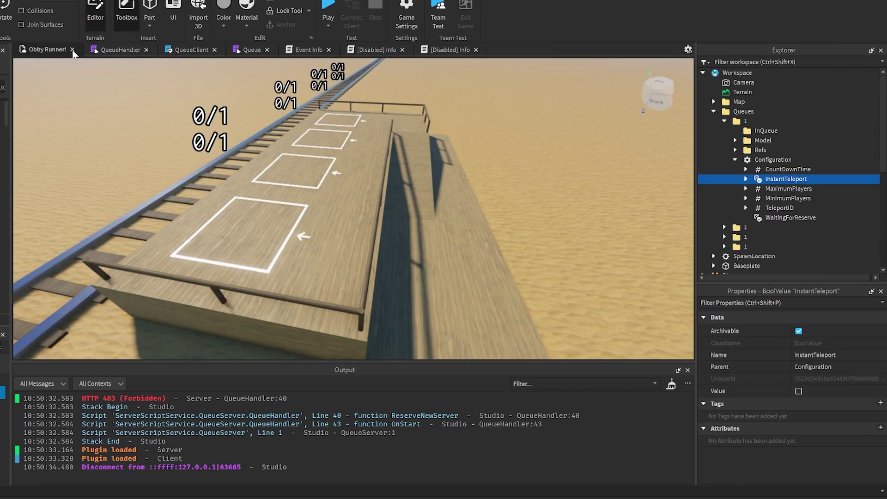
pyautogui.click(768, 198)
pyautogui.click(769, 190)
pyautogui.keyDown('ctrl'); pyautogui.click(773, 200); pyautogui.keyUp('ctrl')
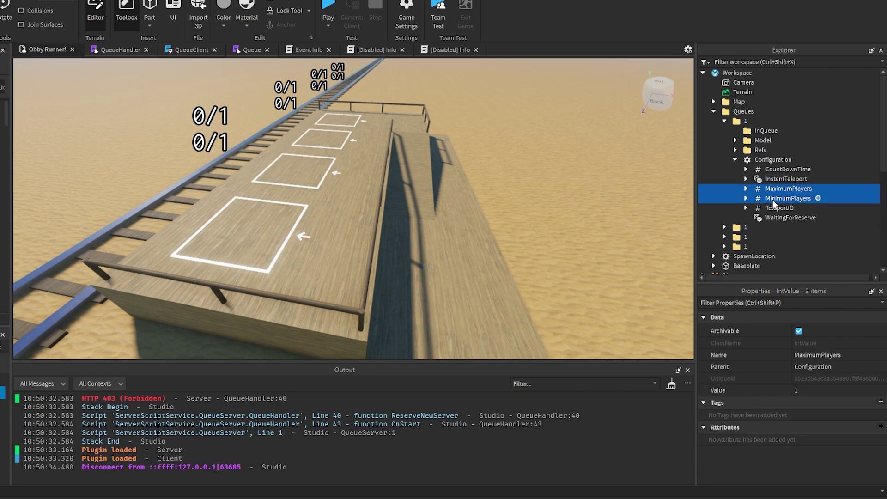
pyautogui.click(775, 192)
pyautogui.click(776, 198)
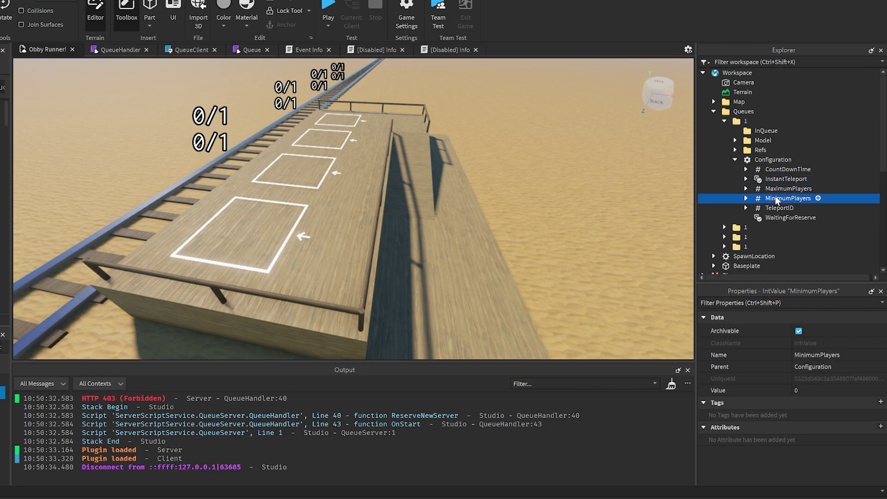
pyautogui.moveTo(458, 218); pyautogui.dragTo(403, 221, button='right')
pyautogui.press('w')
pyautogui.scroll(-5, 402, 221)
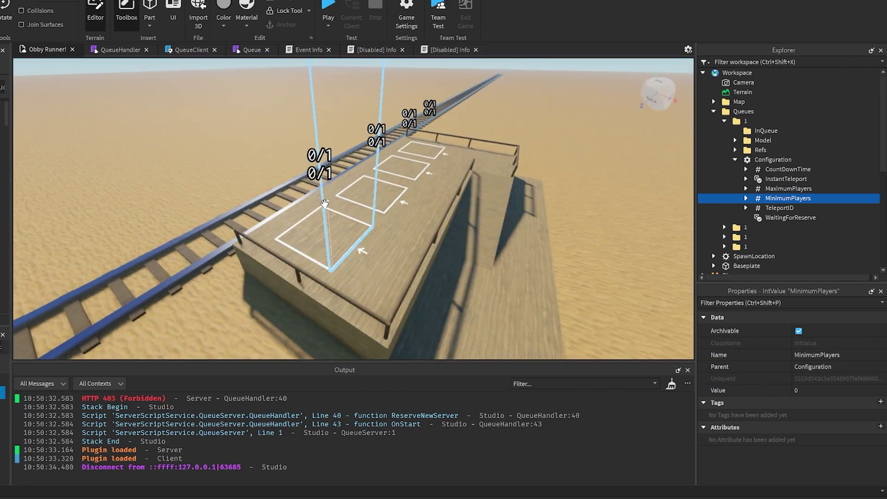
# Open the Queue module under QueueClient in StarterPlayerScripts and examine its maxPlayers and timeLimit variables.
pyautogui.scroll(-6, 786, 231)
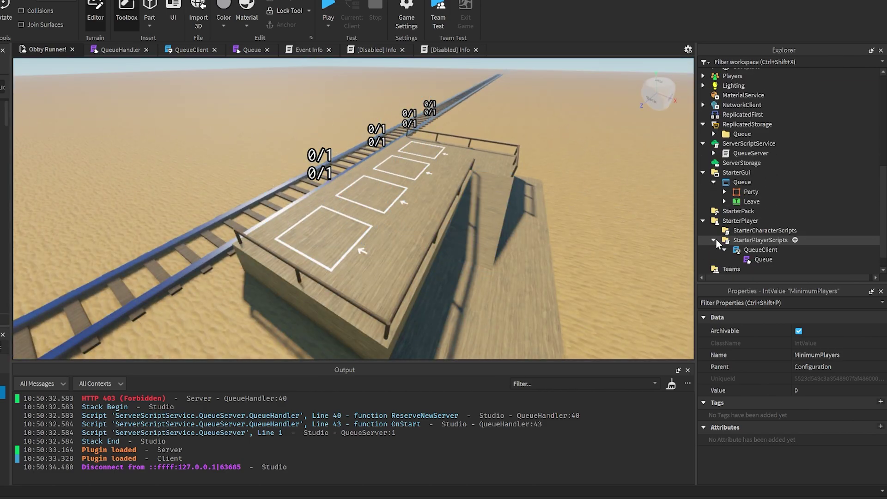
pyautogui.click(760, 249)
pyautogui.click(762, 259)
pyautogui.doubleClick(748, 260)
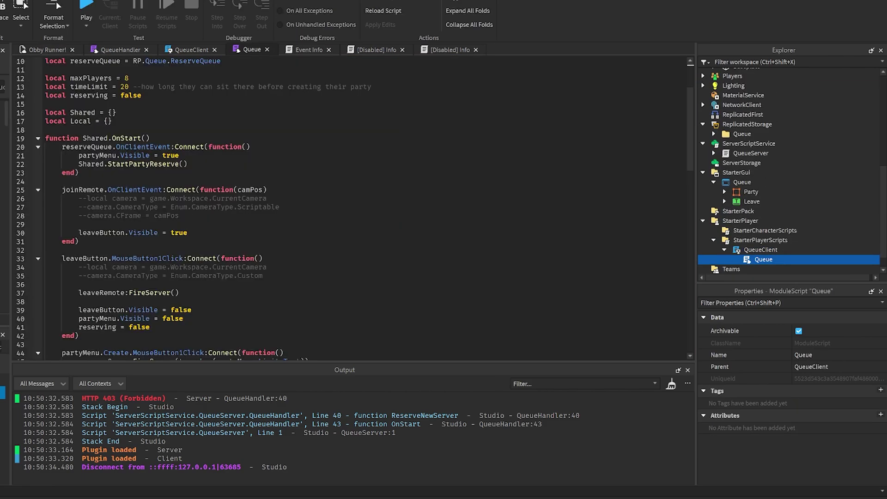
pyautogui.scroll(-1, 817, 216)
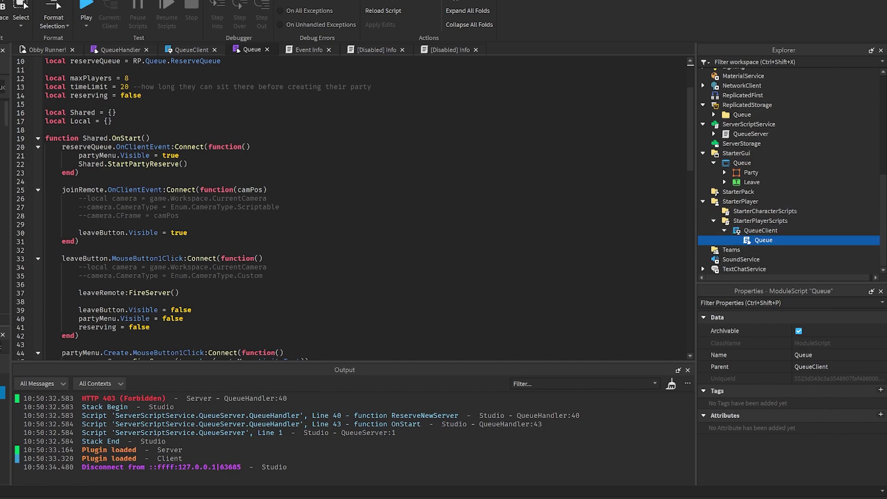
pyautogui.click(87, 78)
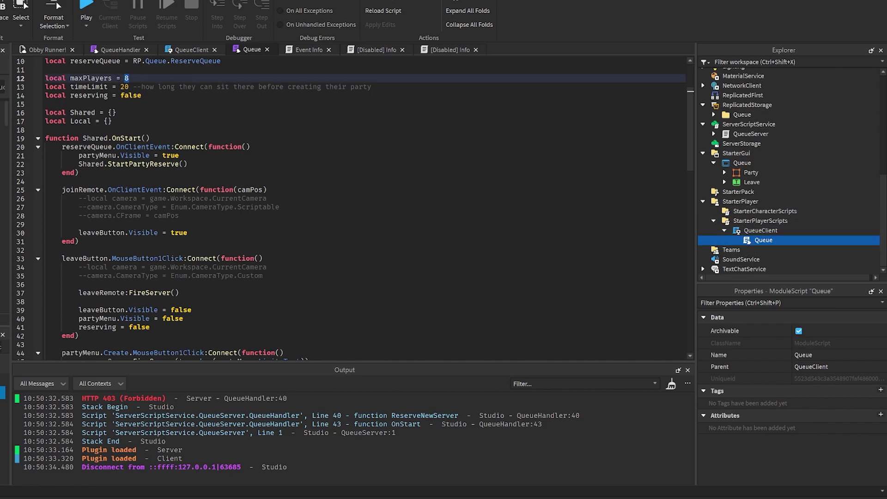
pyautogui.click(100, 87)
pyautogui.scroll(-9, 99, 87)
pyautogui.scroll(12, 100, 87)
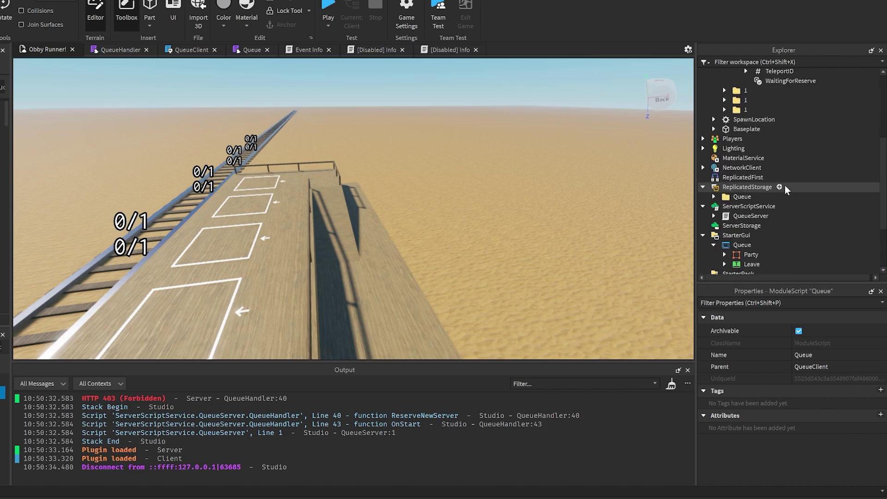
# Collapse the first queue's folder in the Workspace and focus the view on the last folder in Queues.
pyautogui.scroll(10, 785, 185)
pyautogui.click(725, 121)
pyautogui.click(746, 150)
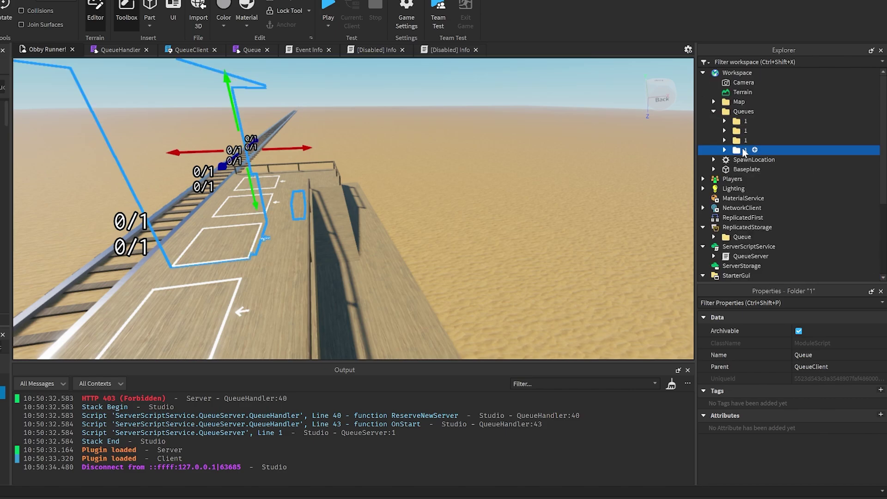
pyautogui.press('f')
pyautogui.moveTo(500, 194); pyautogui.dragTo(353, 202, button='right')
# Duplicate the third queue folder, move the copy along the platform, and delete it.
pyautogui.click(746, 140)
pyautogui.hotkey('ctrl', 'd')
pyautogui.moveTo(348, 207); pyautogui.dragTo(592, 228)
pyautogui.moveTo(591, 229); pyautogui.dragTo(409, 146, button='right')
pyautogui.press('Delete')
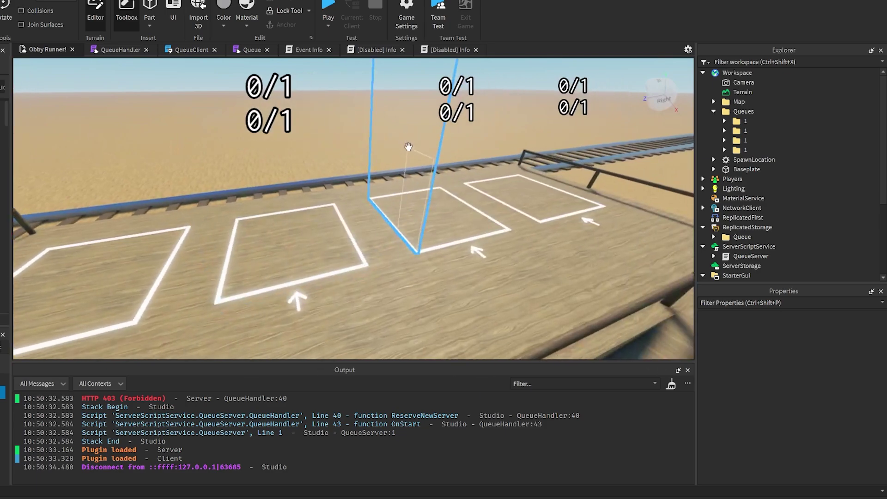
# Playtest the game in Studio, walking and jumping the character around the queue platform.
pyautogui.moveTo(374, 191); pyautogui.dragTo(375, 189, button='right')
pyautogui.press('w')
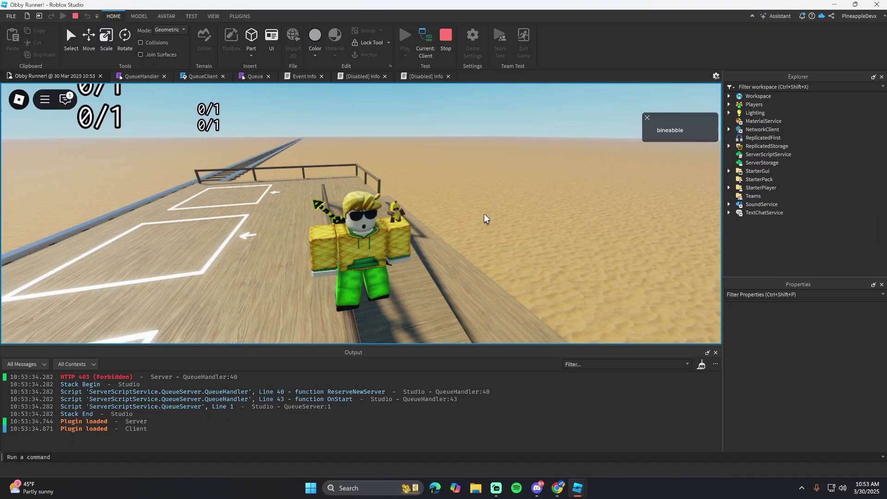
pyautogui.press('s')
pyautogui.press('space')
pyautogui.moveTo(368, 206); pyautogui.dragTo(367, 206, button='right')
pyautogui.press('space')
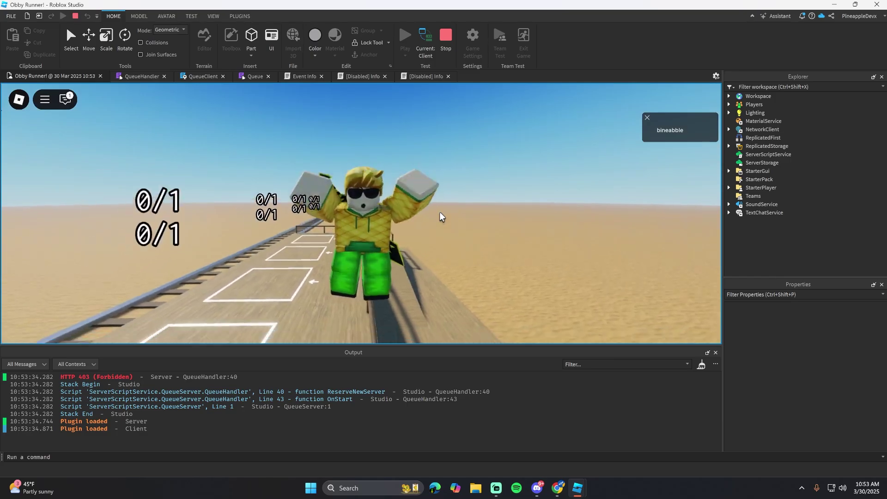
pyautogui.press('w')
pyautogui.press('s')
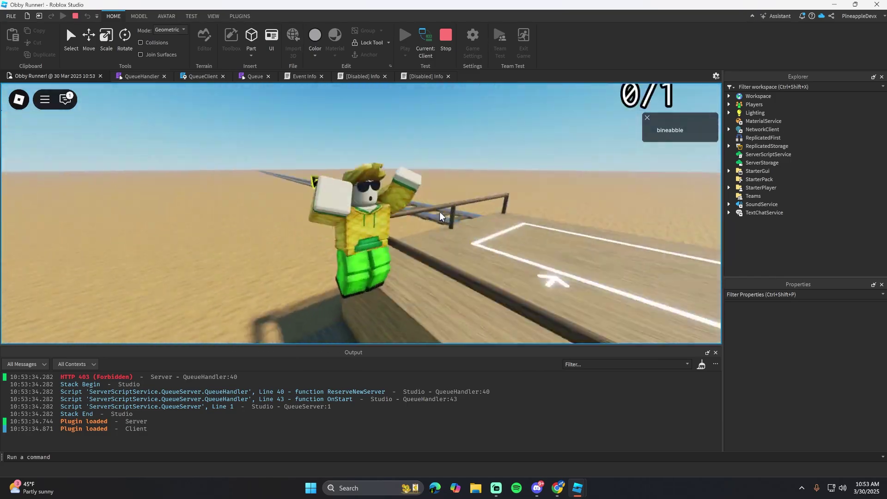